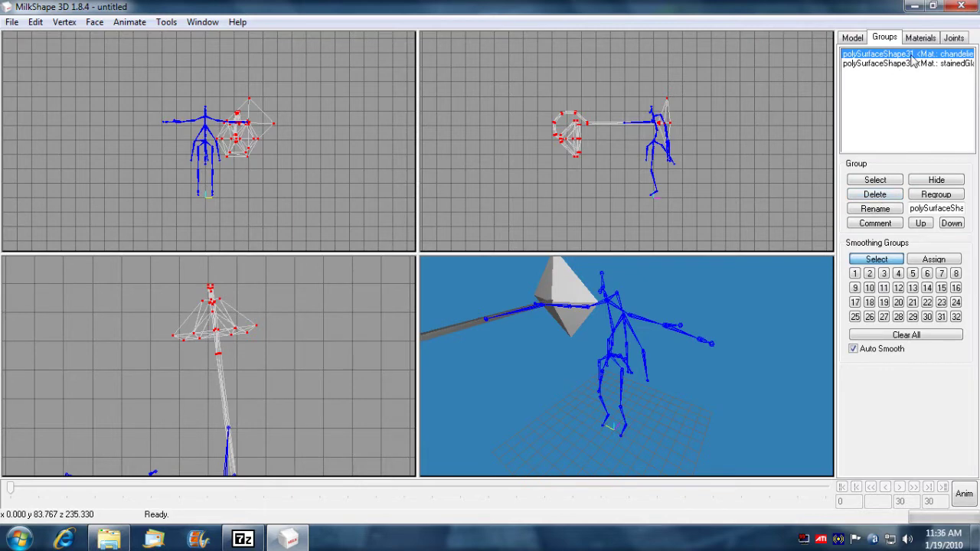
Try to shift the selected lamp geometry slightly in the side view, and undo the move.
{"action": "left_click_drag", "start_coordinate": [674, 154], "coordinate": [676, 154]}
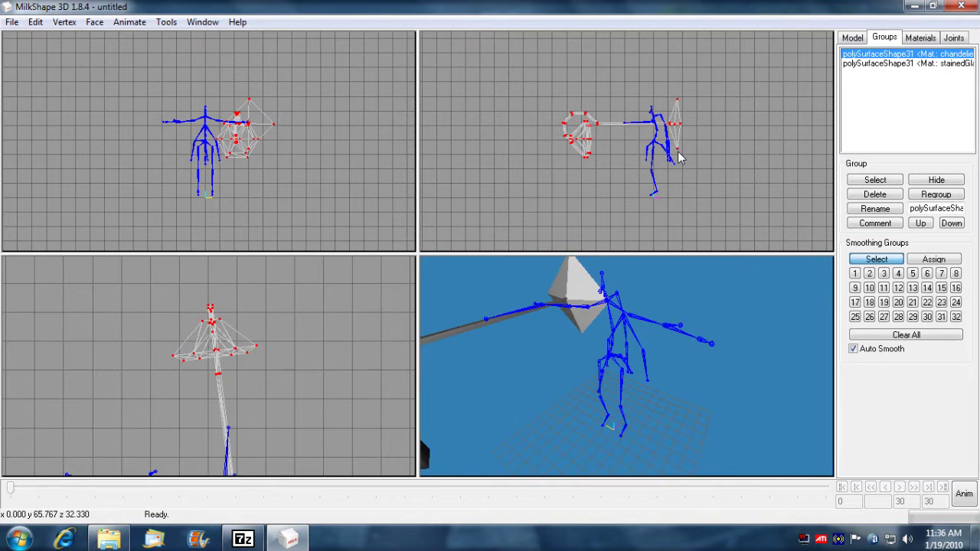
{"action": "key", "text": "ctrl+z"}
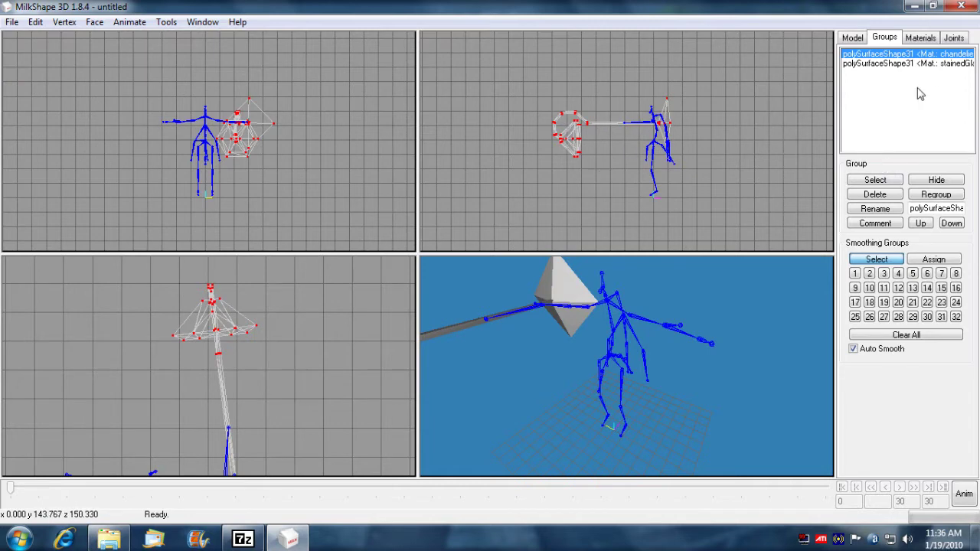
Delete the Halberd and handle6 materials from the model.
{"action": "left_click", "coordinate": [922, 40]}
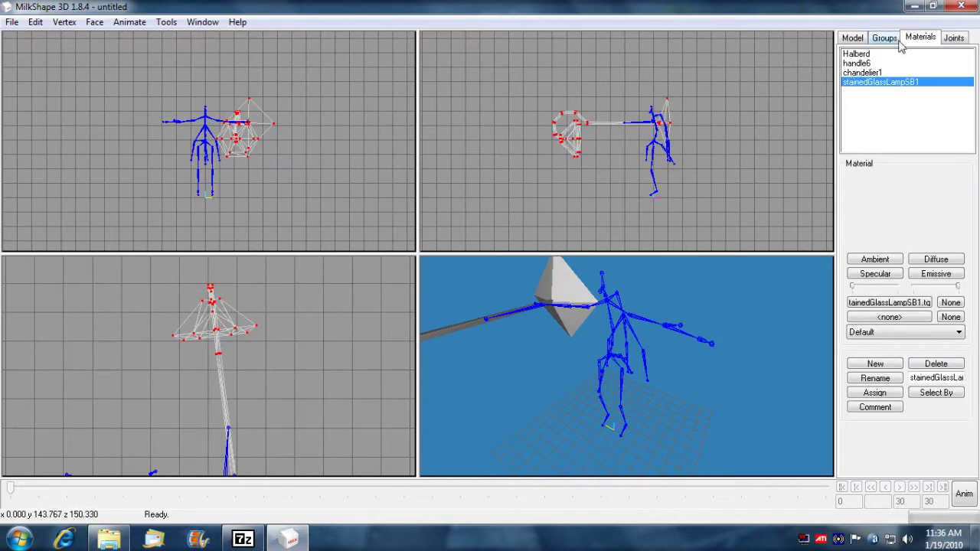
{"action": "left_click", "coordinate": [857, 53]}
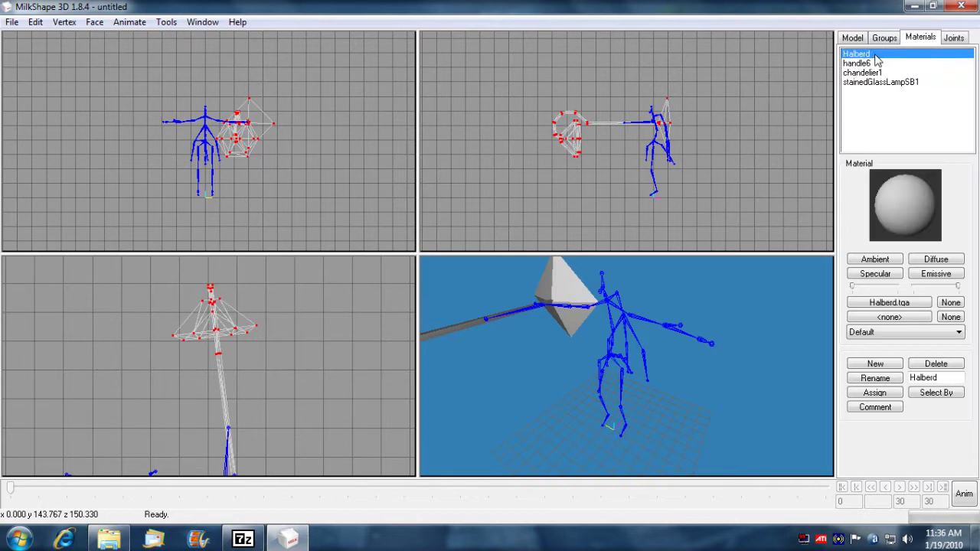
{"action": "left_click", "coordinate": [935, 364]}
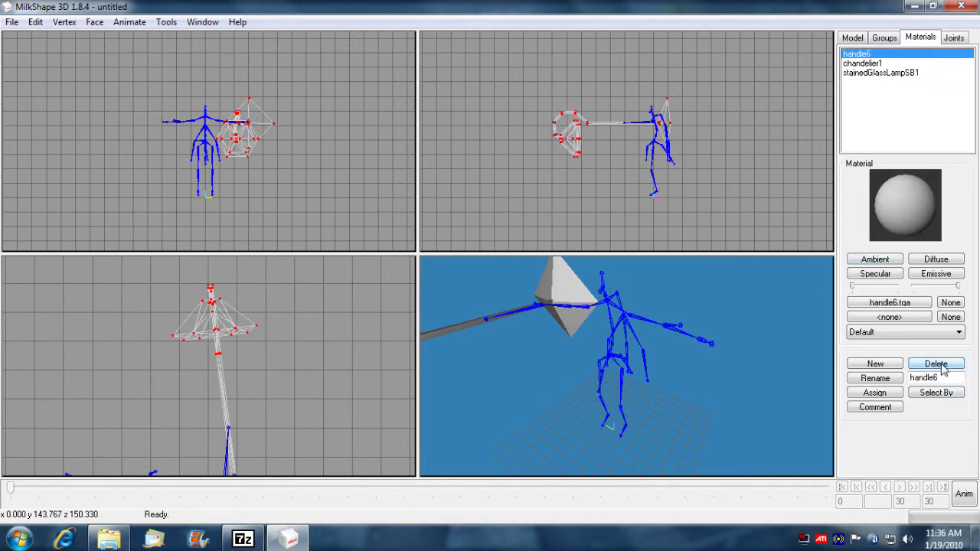
{"action": "left_click", "coordinate": [941, 367]}
{"action": "left_click", "coordinate": [882, 64]}
{"action": "left_click", "coordinate": [878, 53]}
{"action": "left_click", "coordinate": [879, 64]}
{"action": "left_click", "coordinate": [877, 54]}
{"action": "left_click", "coordinate": [880, 64]}
{"action": "left_click", "coordinate": [878, 54]}
{"action": "left_click", "coordinate": [888, 65]}
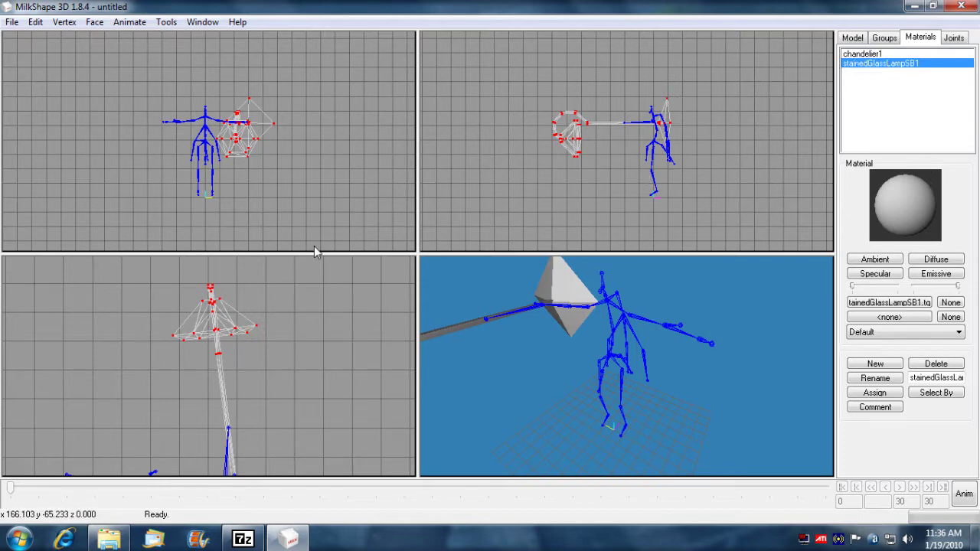
Export the lamp model in Vampire: the Masquerade NOD format, overwriting javo_lamp_weap_0.nod in the models folder.
{"action": "left_click", "coordinate": [11, 23]}
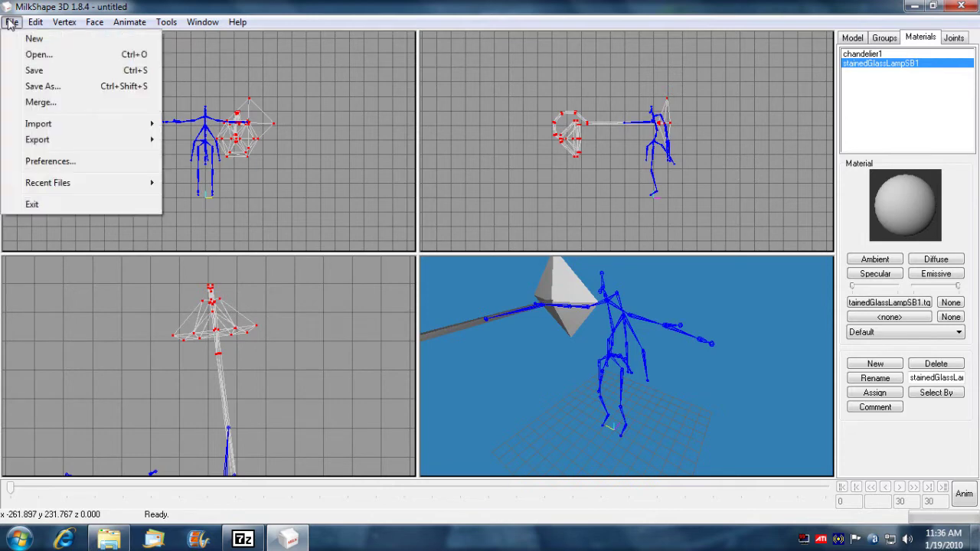
{"action": "mouse_move", "coordinate": [46, 141]}
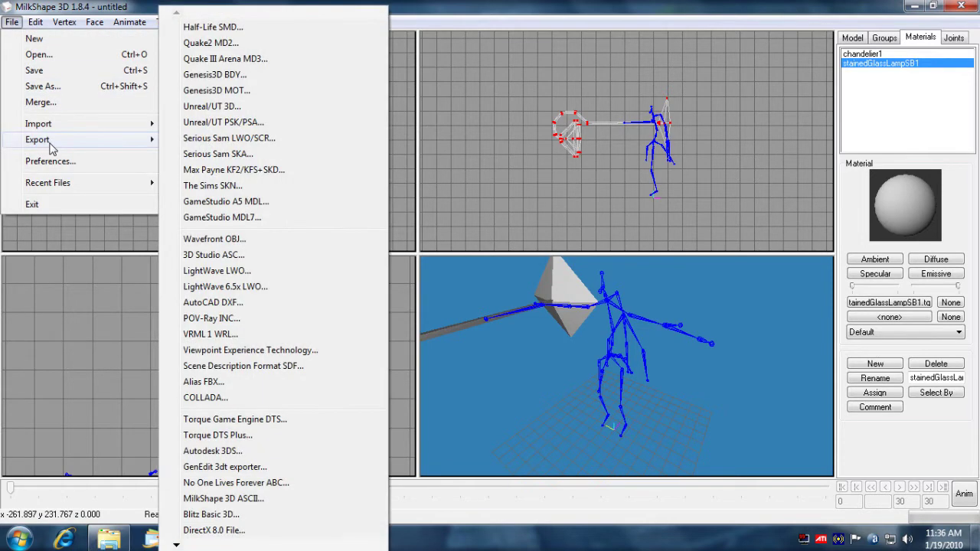
{"action": "mouse_move", "coordinate": [178, 542]}
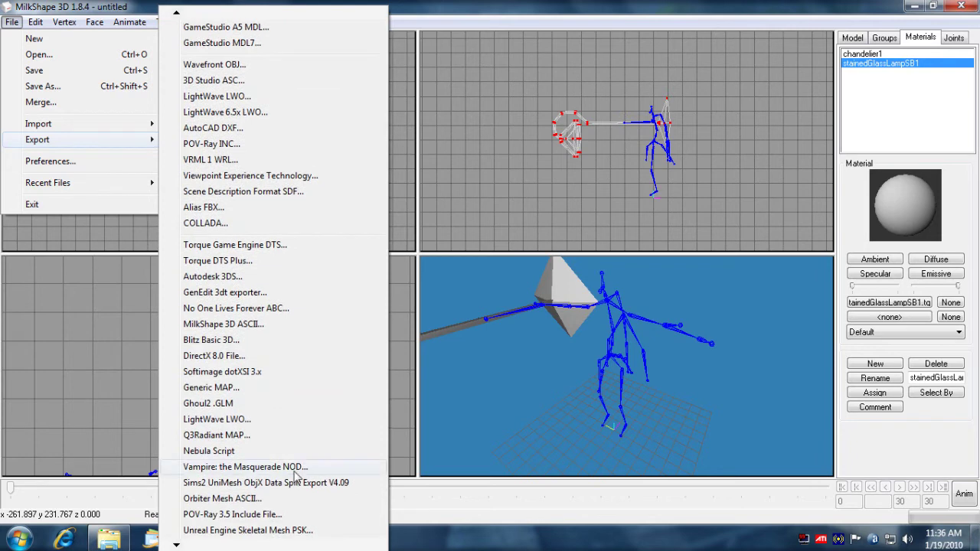
{"action": "left_click", "coordinate": [294, 469]}
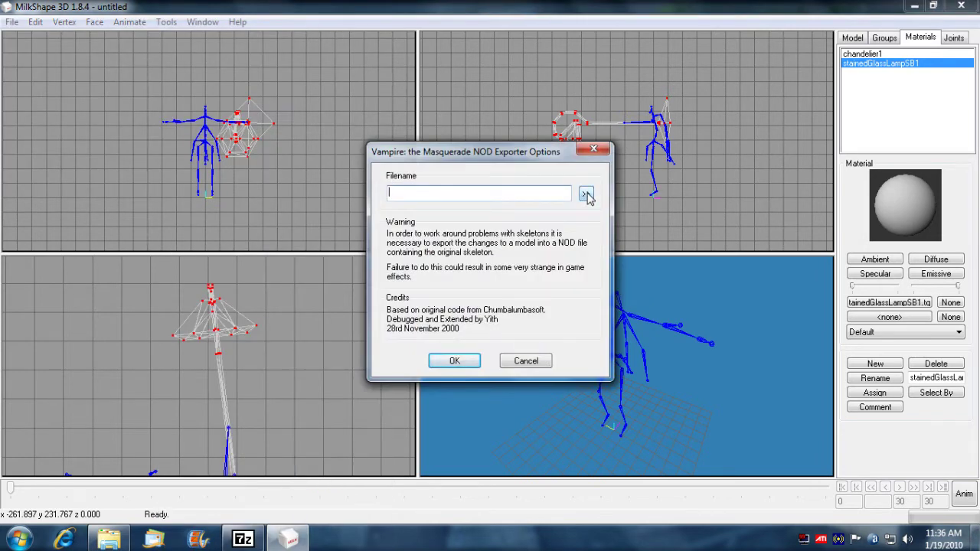
{"action": "left_click", "coordinate": [585, 194]}
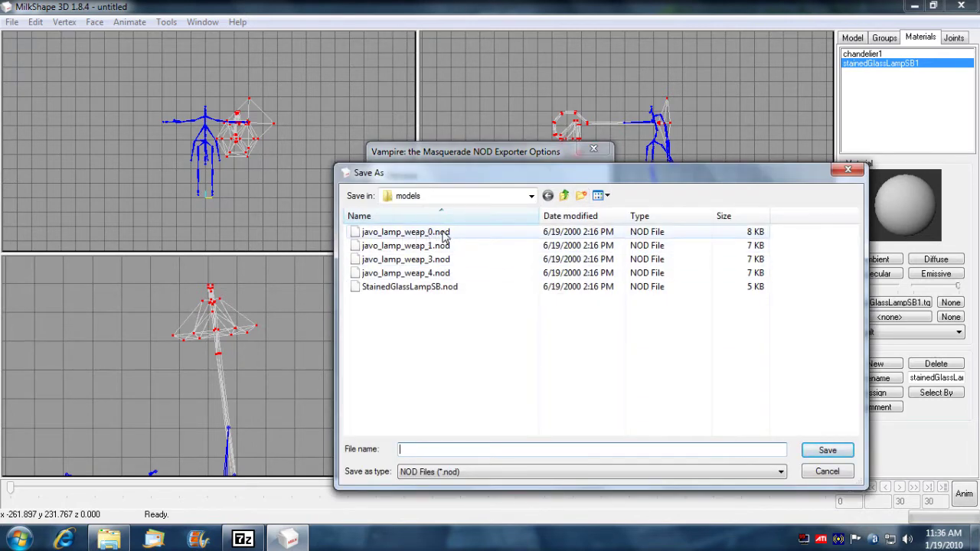
{"action": "left_click", "coordinate": [444, 232]}
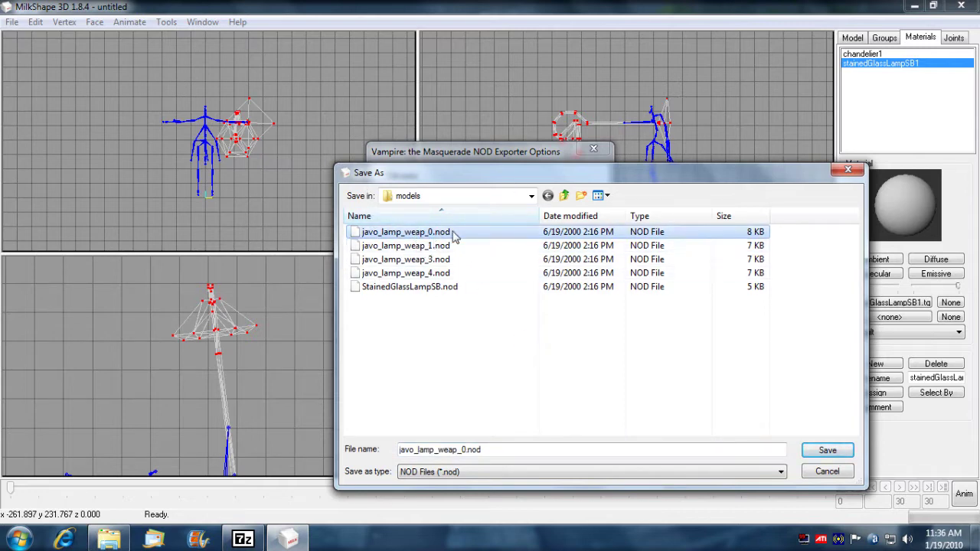
{"action": "left_click", "coordinate": [826, 450]}
{"action": "left_click", "coordinate": [531, 271]}
{"action": "left_click", "coordinate": [453, 364]}
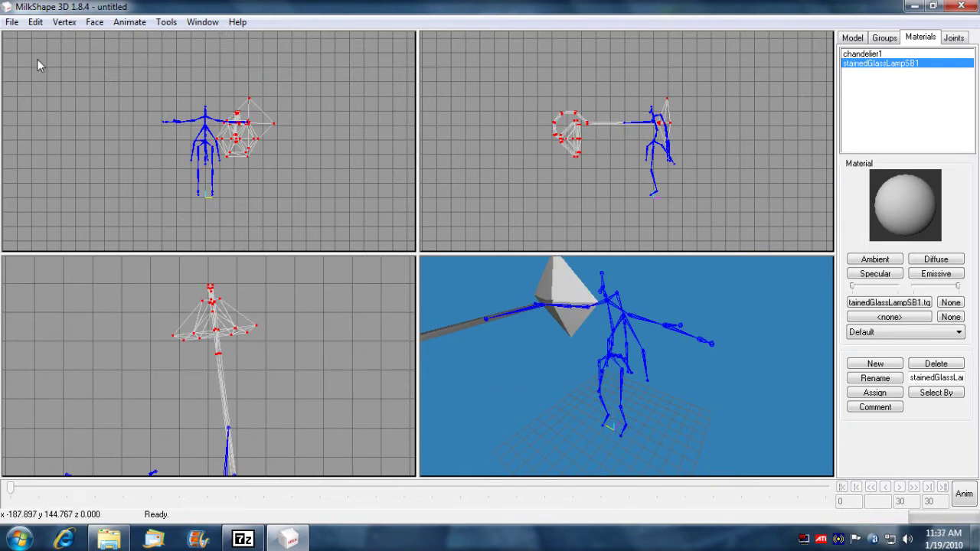
Start a new empty scene without saving the modified model.
{"action": "left_click", "coordinate": [12, 23]}
{"action": "left_click", "coordinate": [32, 38]}
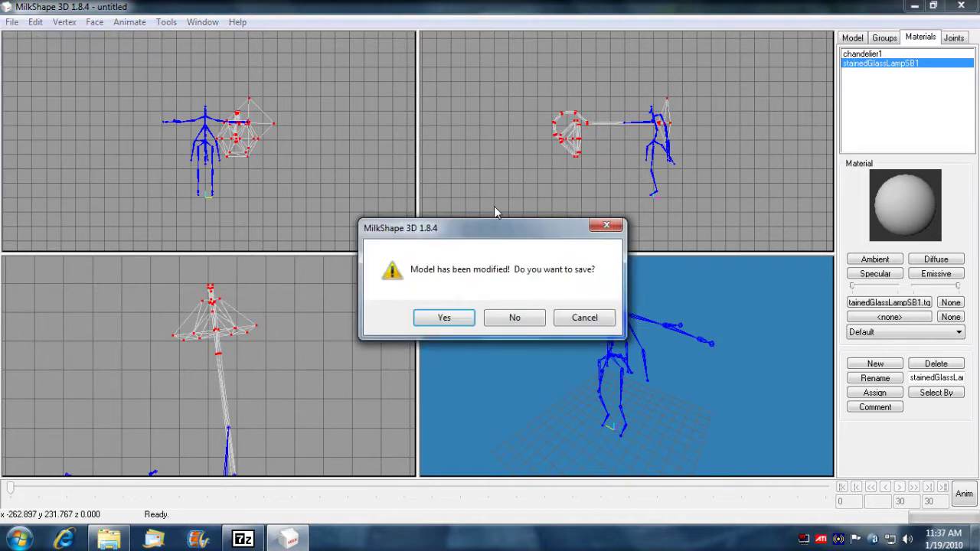
{"action": "left_click", "coordinate": [514, 317]}
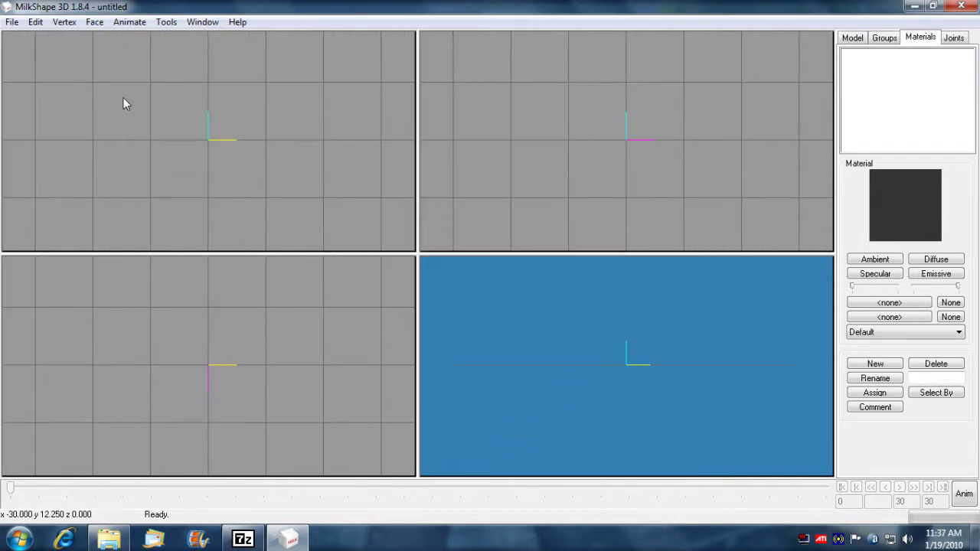
Import javo_lamp_weap_1.nod from the models folder as a Vampire: the Masquerade NOD file.
{"action": "left_click", "coordinate": [13, 23]}
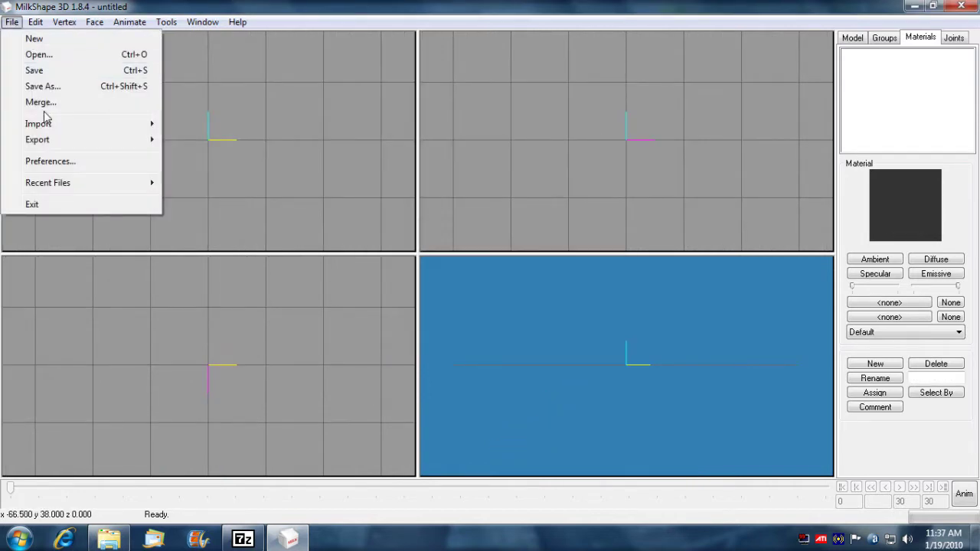
{"action": "mouse_move", "coordinate": [13, 125]}
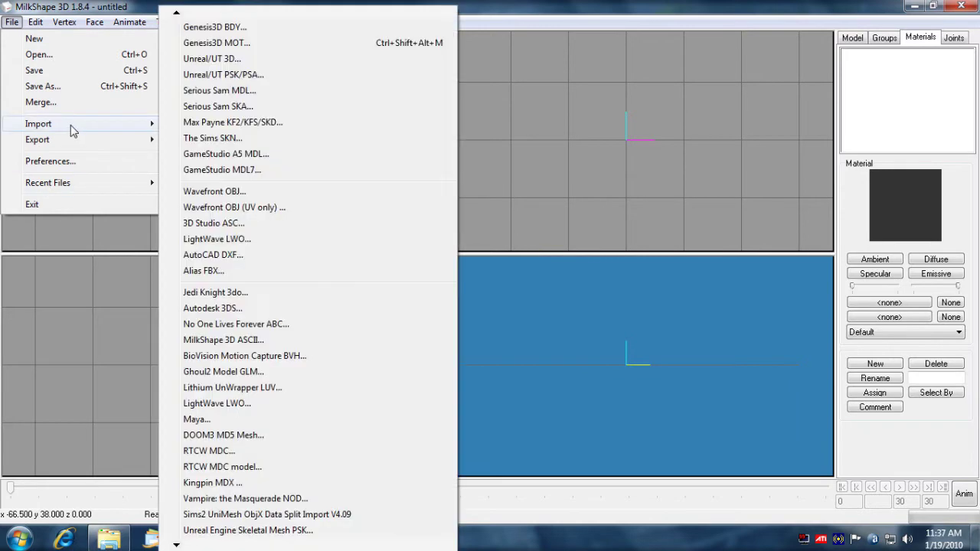
{"action": "left_click", "coordinate": [291, 498]}
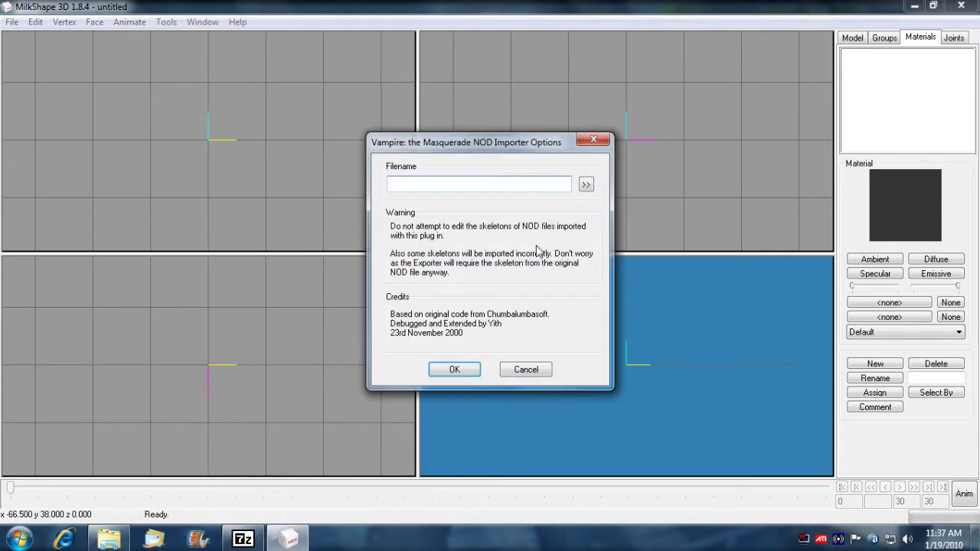
{"action": "left_click", "coordinate": [586, 186]}
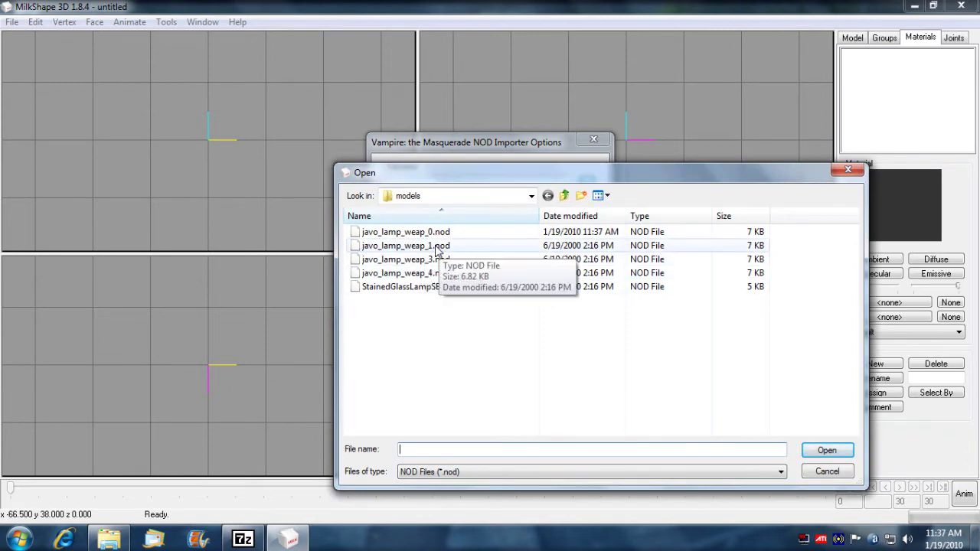
{"action": "double_click", "coordinate": [439, 247]}
{"action": "left_click", "coordinate": [450, 369]}
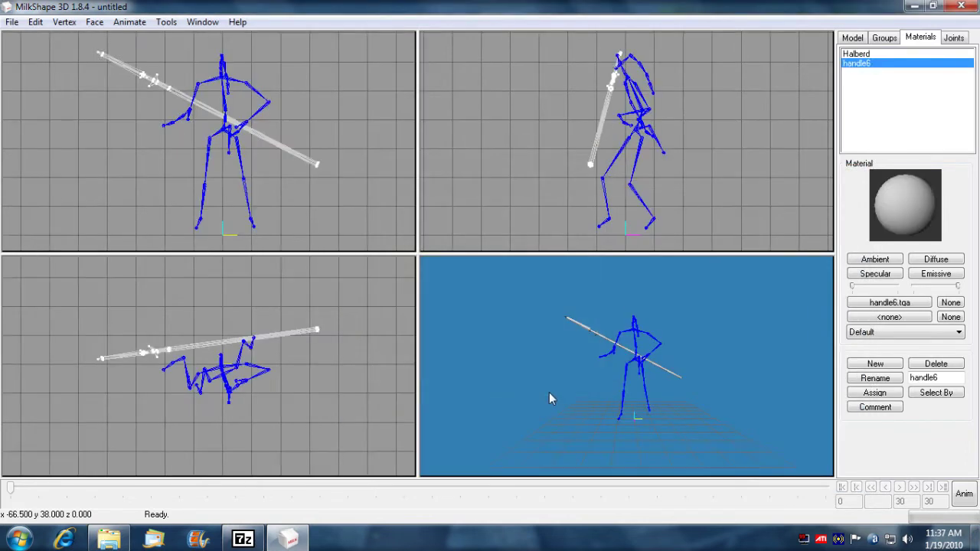
Merge the saved stained glass lamp model into the scene with the spear and skeleton.
{"action": "left_click_drag", "start_coordinate": [549, 391], "coordinate": [757, 382]}
{"action": "left_click", "coordinate": [11, 22]}
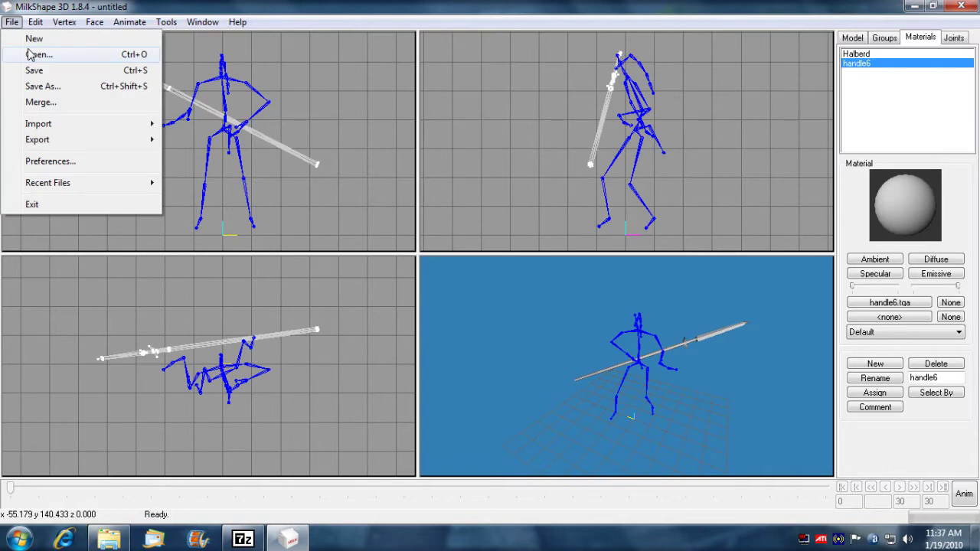
{"action": "left_click", "coordinate": [38, 104]}
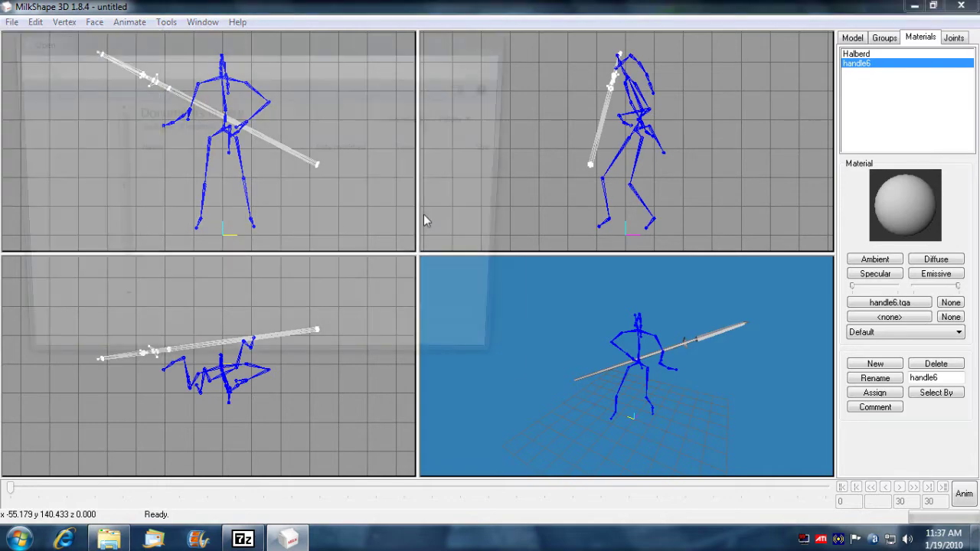
{"action": "left_click", "coordinate": [191, 261]}
{"action": "double_click", "coordinate": [194, 264]}
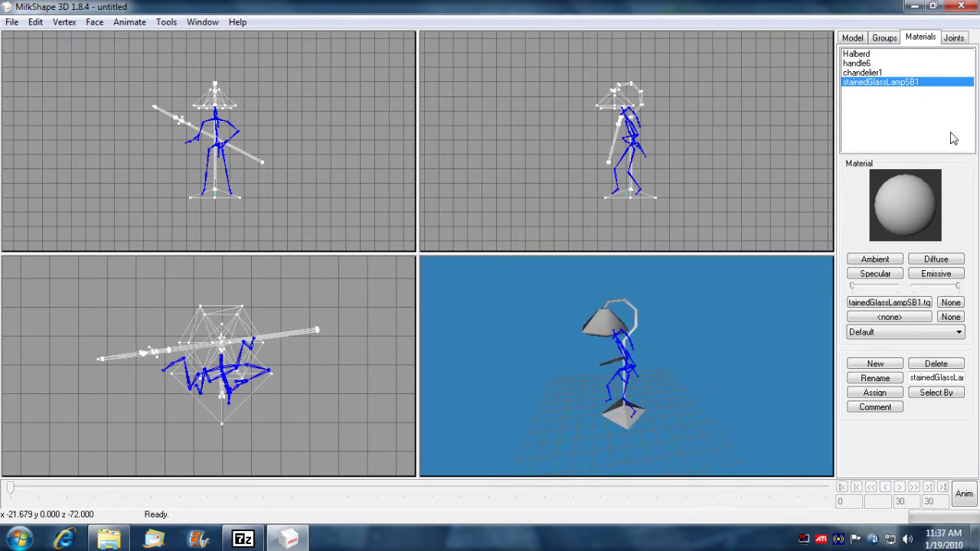
Examine the merged lamp's placement relative to the spear and skeleton from several angles in the 3D view.
{"action": "left_click_drag", "start_coordinate": [535, 320], "coordinate": [632, 371]}
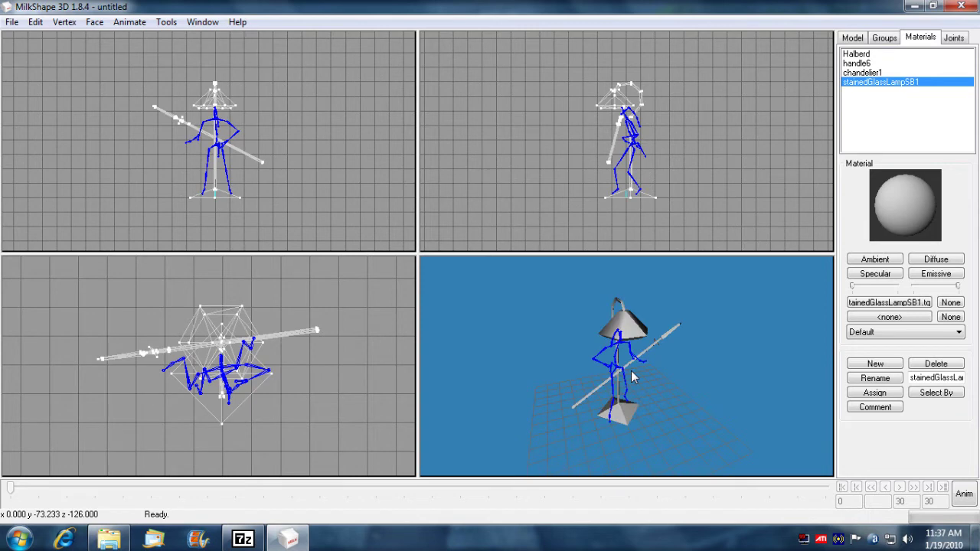
{"action": "left_click_drag", "start_coordinate": [632, 376], "coordinate": [702, 395]}
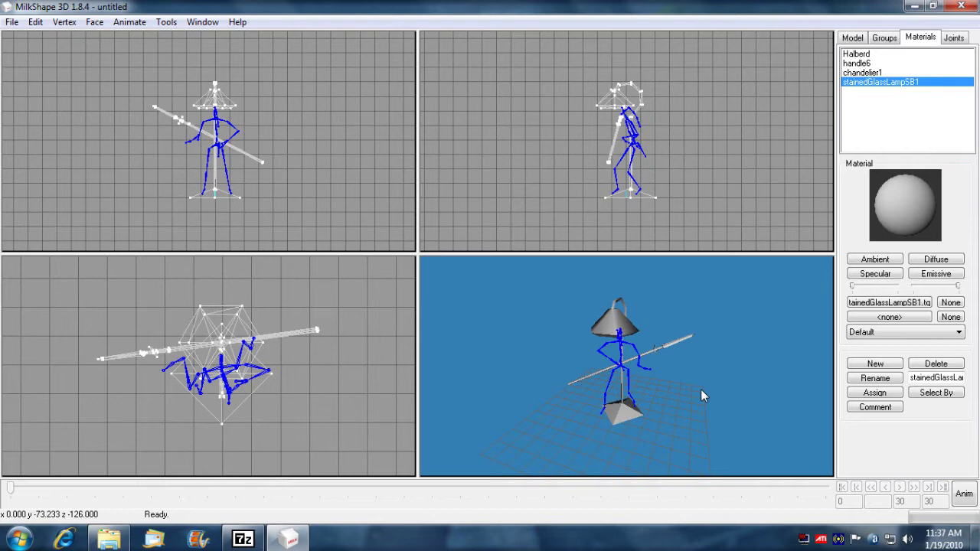
{"action": "left_click_drag", "start_coordinate": [701, 389], "coordinate": [643, 372]}
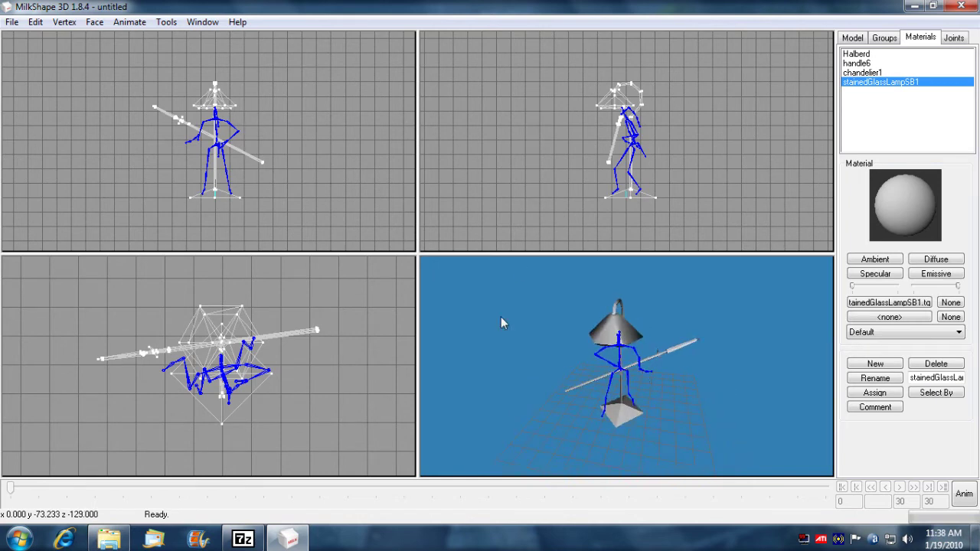
{"action": "left_click_drag", "start_coordinate": [500, 317], "coordinate": [669, 395]}
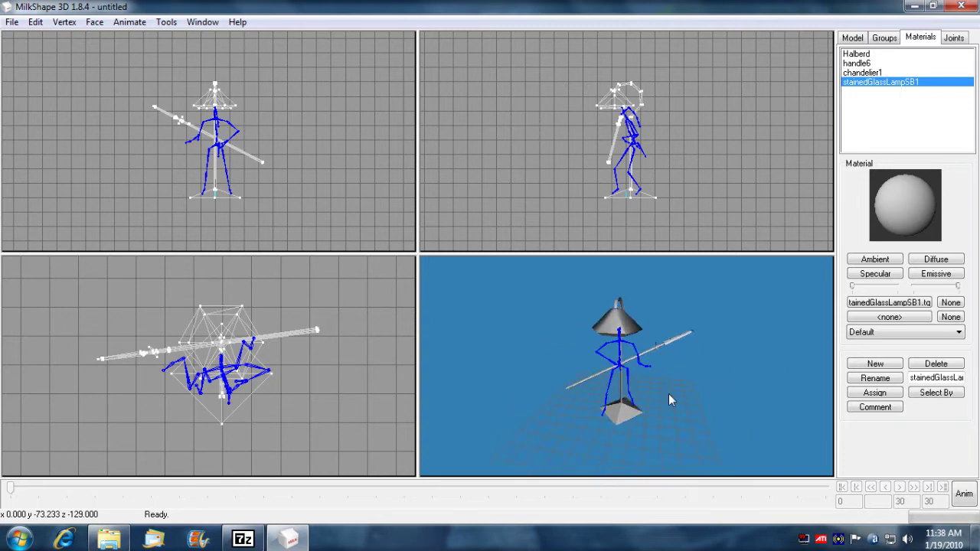
{"action": "scroll", "coordinate": [660, 415], "scroll_direction": "up", "scroll_amount": 5}
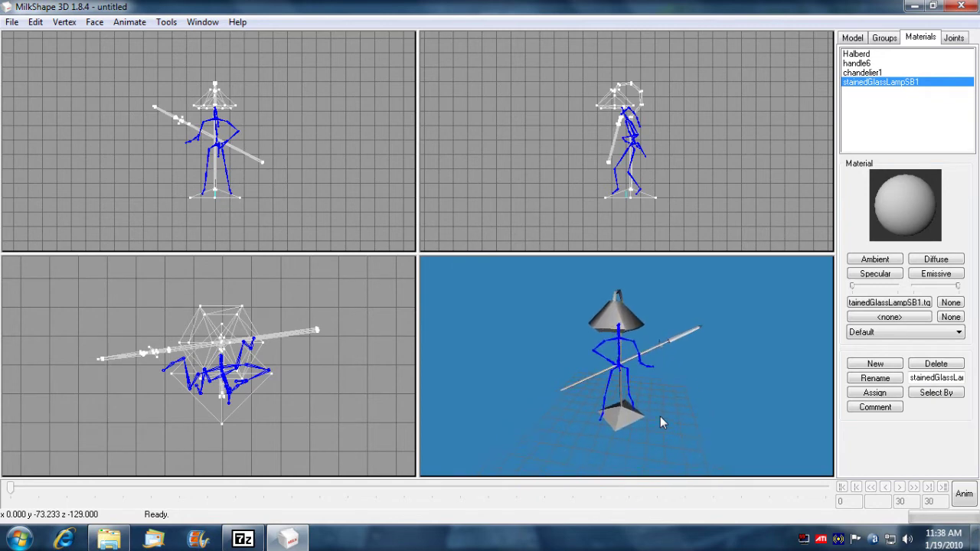
{"action": "scroll", "coordinate": [657, 414], "scroll_direction": "up", "scroll_amount": 5}
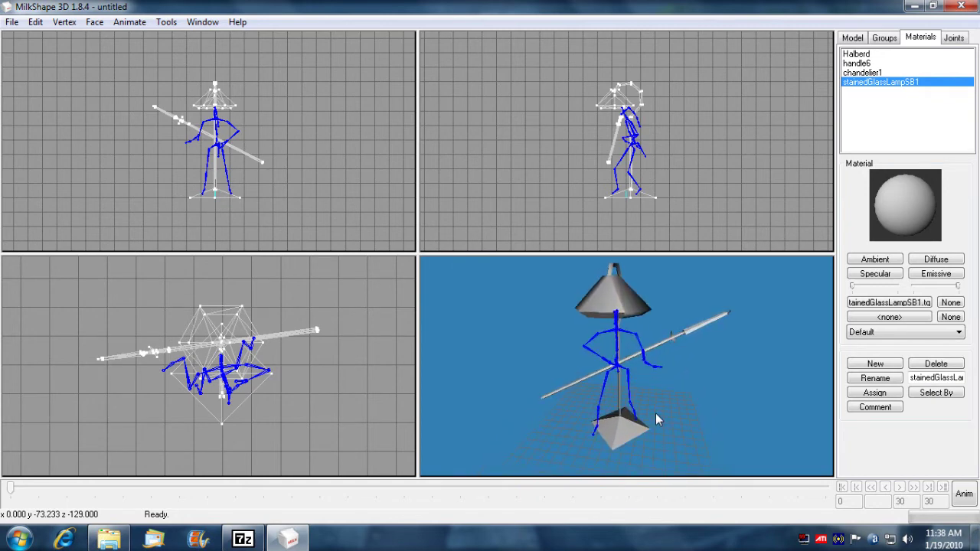
{"action": "scroll", "coordinate": [655, 413], "scroll_direction": "up", "scroll_amount": 1}
{"action": "left_click_drag", "start_coordinate": [653, 412], "coordinate": [520, 362]}
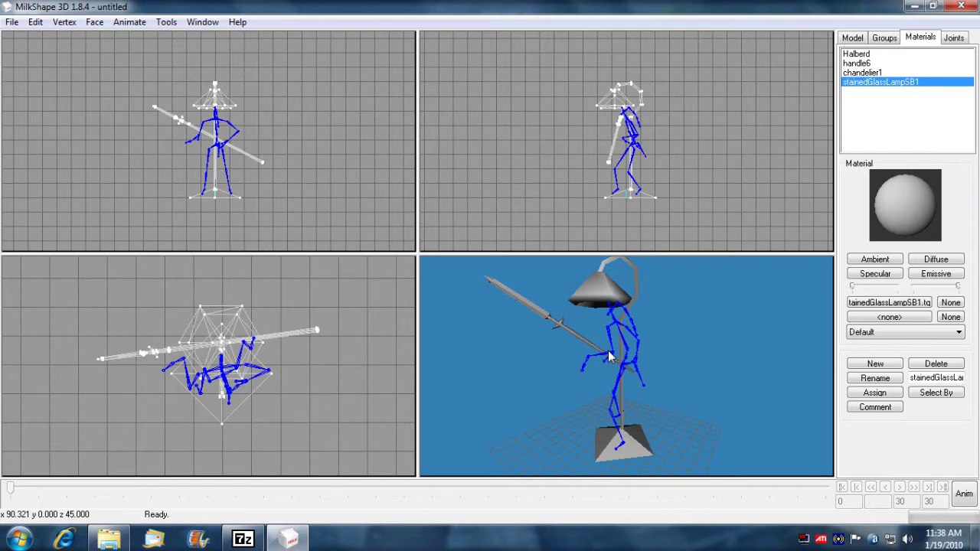
Select both polySurfaceShape31 lamp groups and rotate them about their center of mass in the front view to match the spear's diagonal.
{"action": "left_click", "coordinate": [856, 53]}
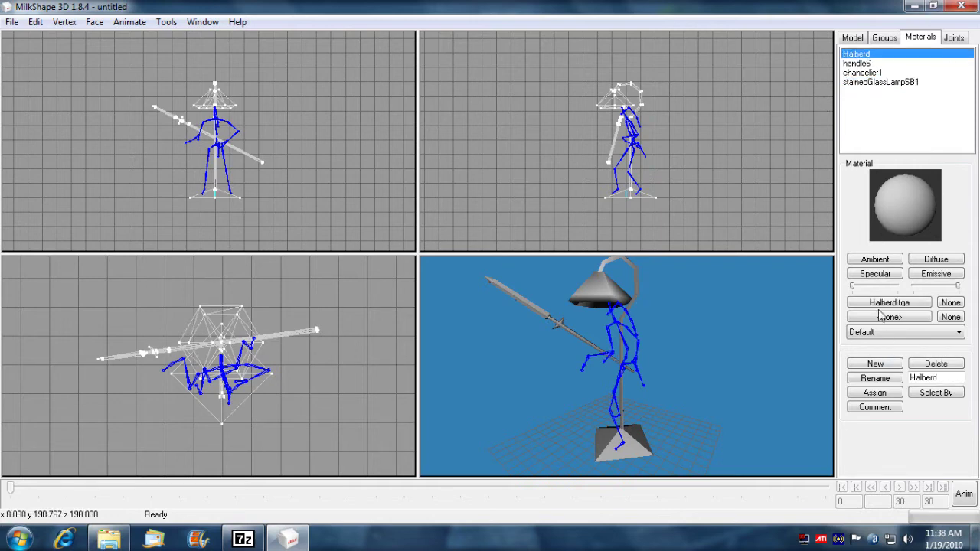
{"action": "left_click", "coordinate": [884, 38]}
{"action": "left_click", "coordinate": [892, 72]}
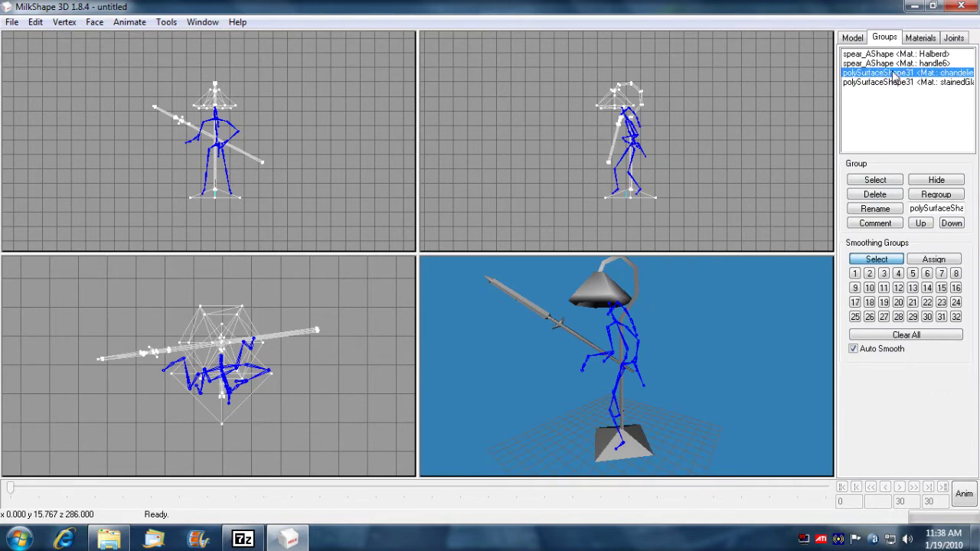
{"action": "left_click", "coordinate": [892, 82]}
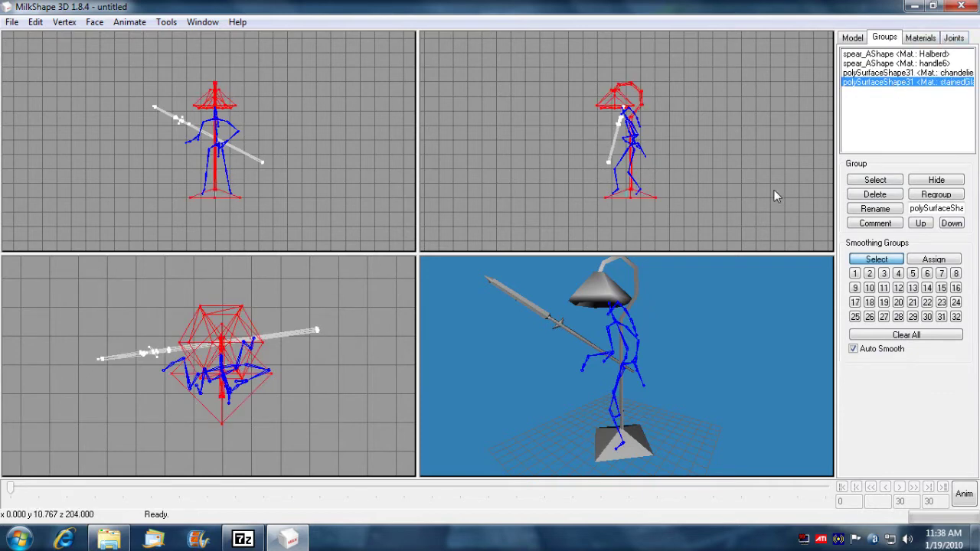
{"action": "left_click", "coordinate": [852, 38]}
{"action": "left_click", "coordinate": [878, 84]}
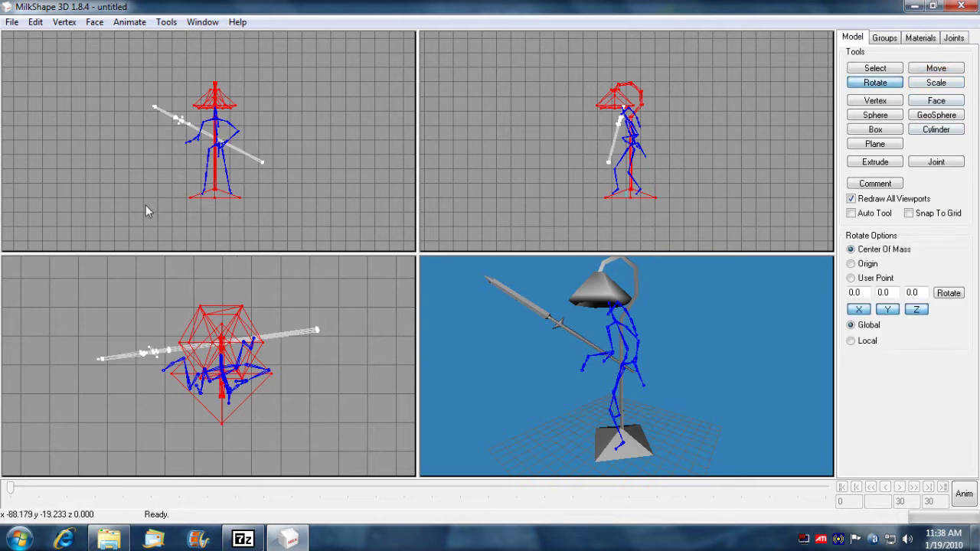
{"action": "left_click_drag", "start_coordinate": [263, 179], "coordinate": [203, 137]}
Rotate the lamp in the top view to match the spear's angle and move it onto the spear's shaft.
{"action": "left_click", "coordinate": [948, 70]}
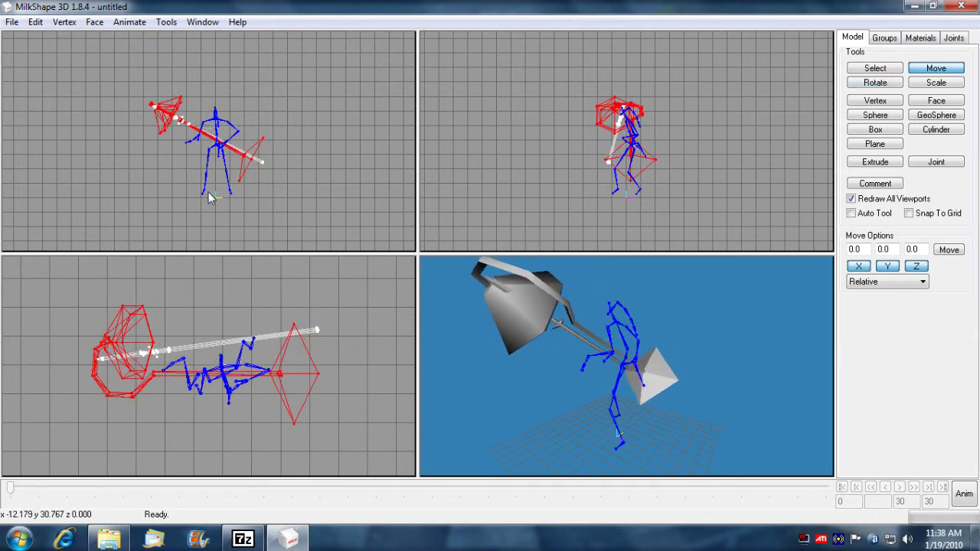
{"action": "left_click", "coordinate": [875, 83]}
{"action": "left_click_drag", "start_coordinate": [306, 400], "coordinate": [306, 396]}
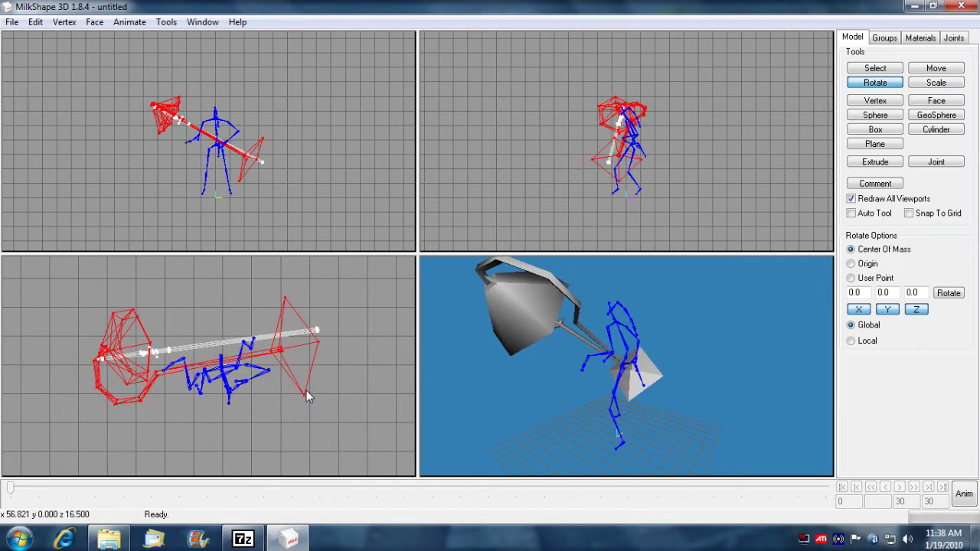
{"action": "left_click", "coordinate": [936, 68]}
{"action": "left_click_drag", "start_coordinate": [248, 414], "coordinate": [218, 382]}
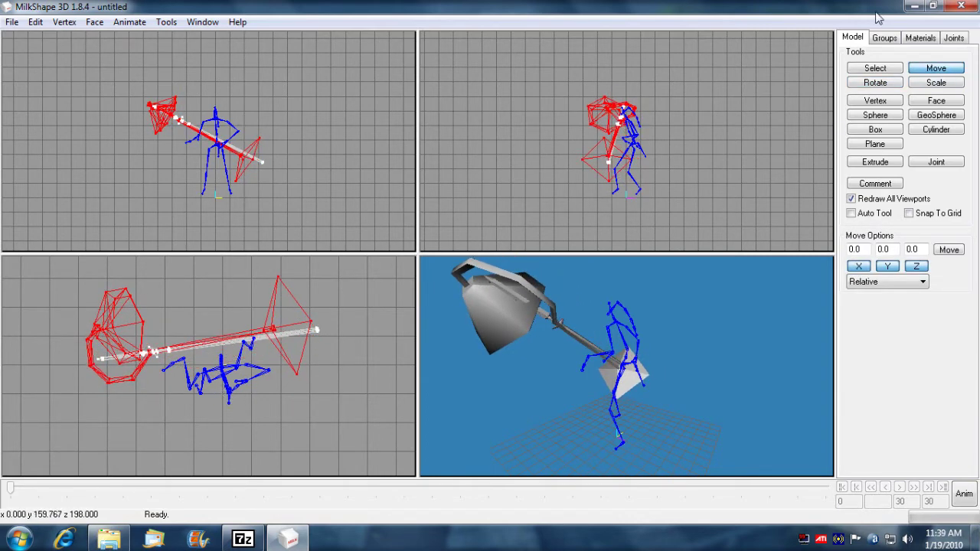
Fine-tune the lamp's rotation in the top and front views and nudge it into line with the spear.
{"action": "left_click", "coordinate": [875, 82]}
{"action": "left_click_drag", "start_coordinate": [328, 344], "coordinate": [327, 341]}
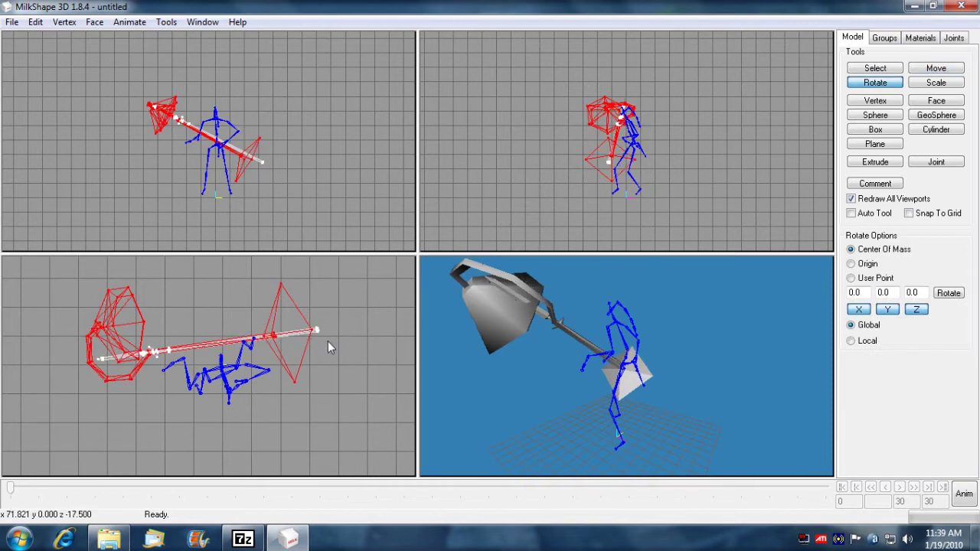
{"action": "left_click_drag", "start_coordinate": [249, 177], "coordinate": [251, 182]}
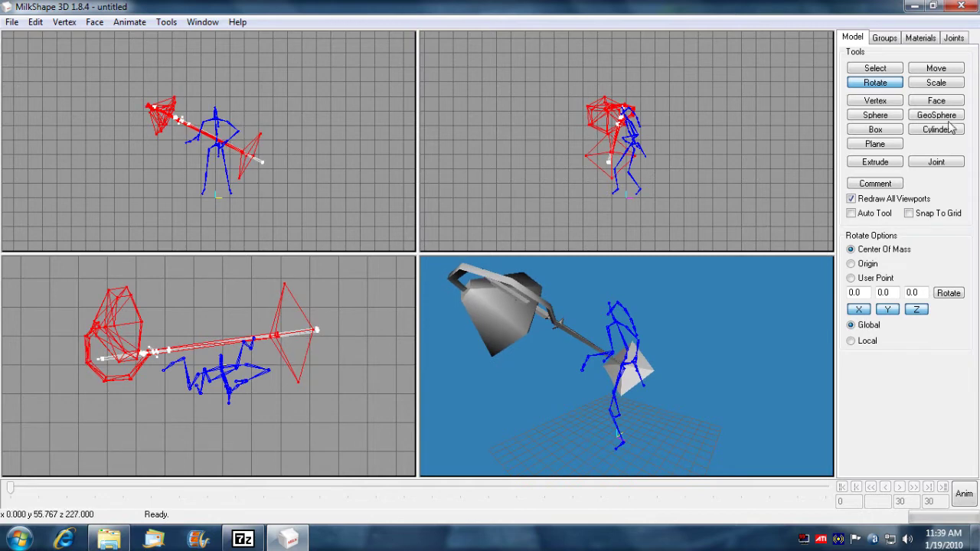
{"action": "left_click", "coordinate": [935, 68]}
{"action": "left_click_drag", "start_coordinate": [241, 421], "coordinate": [241, 412]}
Check the vertices assigned to Bone26 and Bone27 to identify the joint that holds the spear.
{"action": "left_click_drag", "start_coordinate": [560, 258], "coordinate": [683, 385]}
{"action": "left_click", "coordinate": [963, 38]}
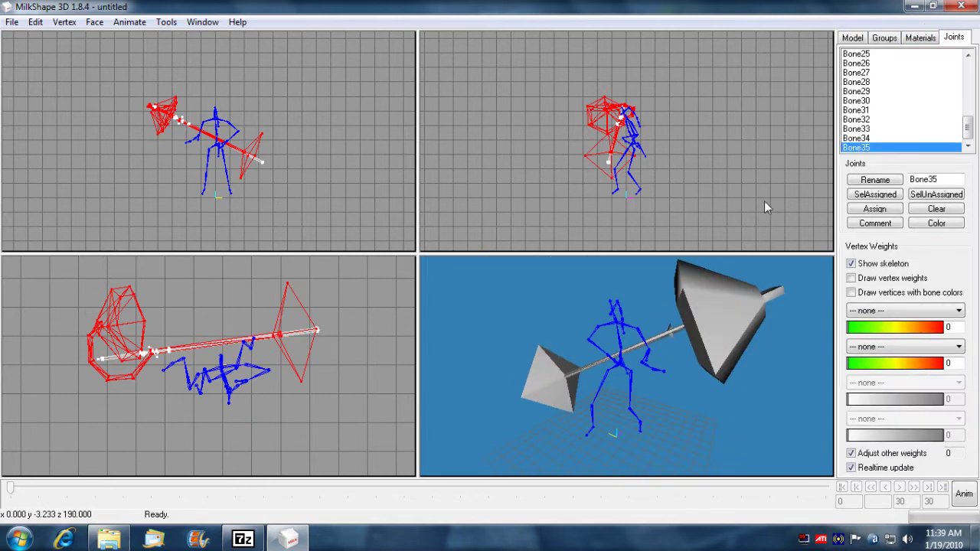
{"action": "left_click_drag", "start_coordinate": [971, 130], "coordinate": [970, 90]}
{"action": "left_click_drag", "start_coordinate": [969, 93], "coordinate": [969, 121]}
{"action": "left_click", "coordinate": [890, 94]}
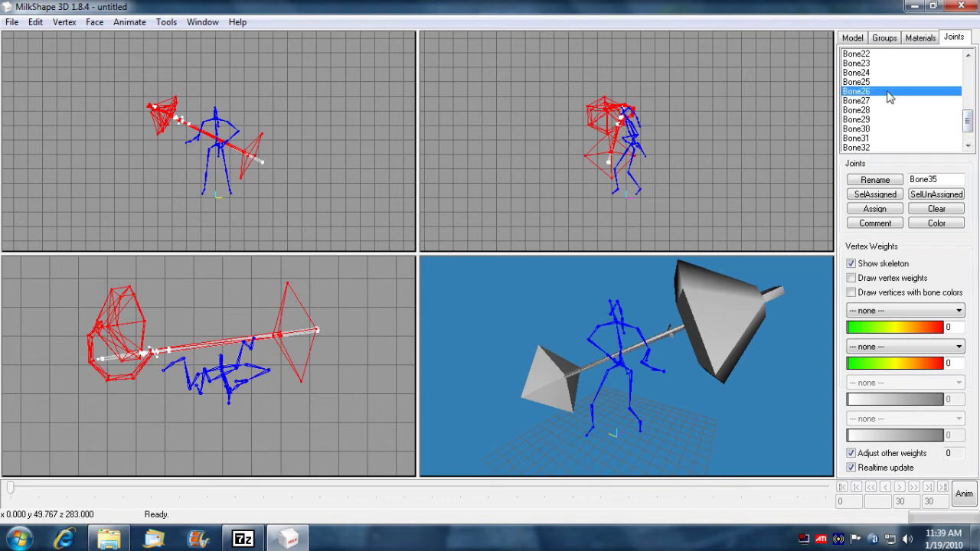
{"action": "left_click_drag", "start_coordinate": [672, 310], "coordinate": [710, 383]}
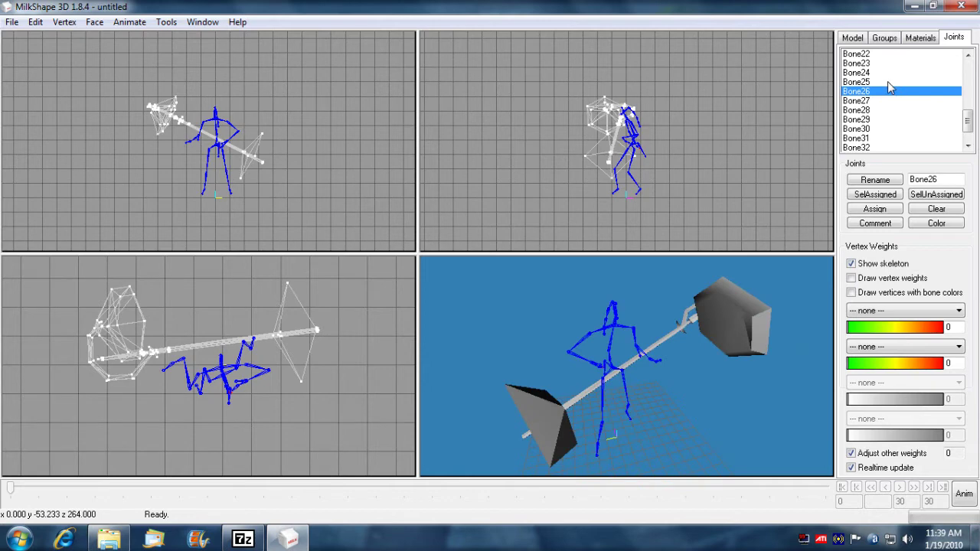
{"action": "left_click", "coordinate": [882, 196]}
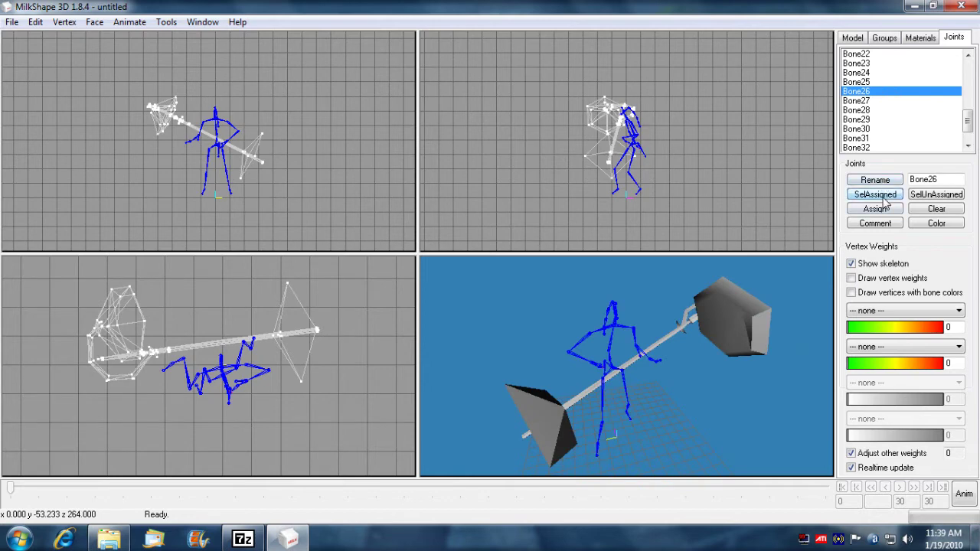
{"action": "left_click", "coordinate": [866, 100]}
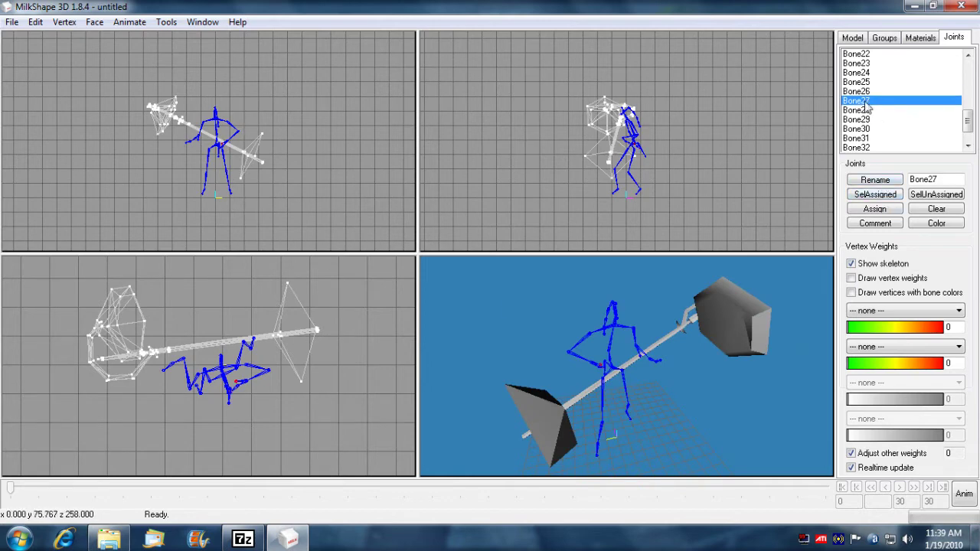
{"action": "left_click", "coordinate": [879, 196]}
{"action": "left_click_drag", "start_coordinate": [640, 312], "coordinate": [597, 375]}
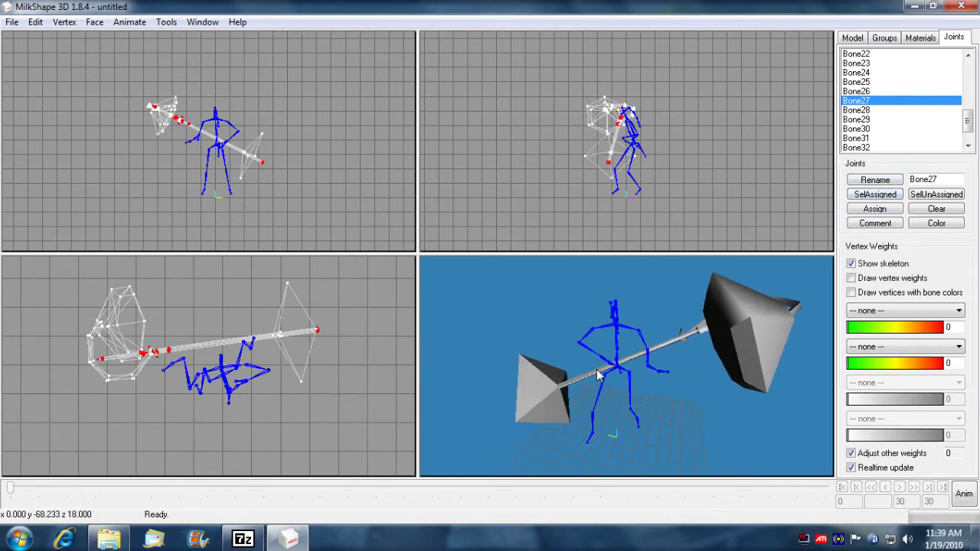
Assign both polySurfaceShape31 lamp groups to Bone27 and select the joint's assigned vertices to check them.
{"action": "left_click", "coordinate": [887, 40]}
{"action": "double_click", "coordinate": [894, 74]}
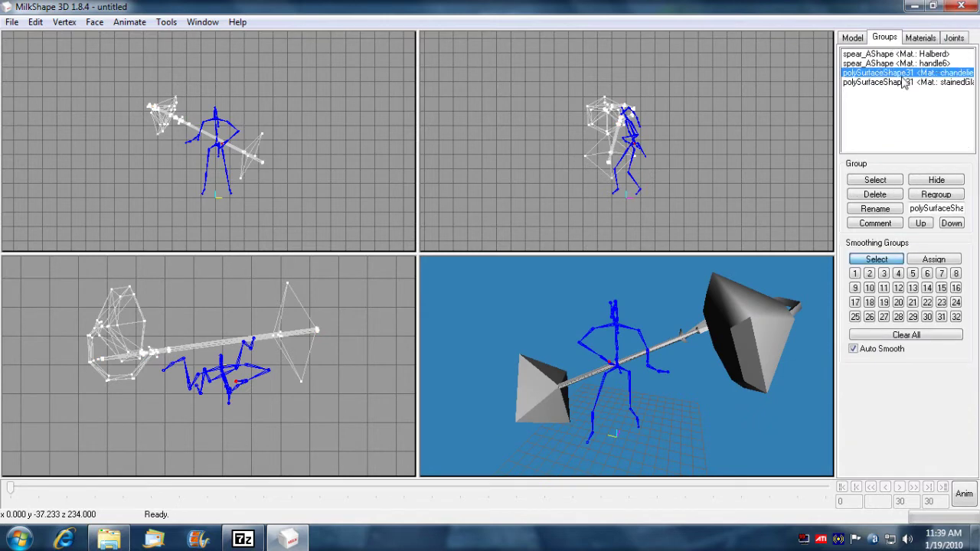
{"action": "double_click", "coordinate": [899, 84]}
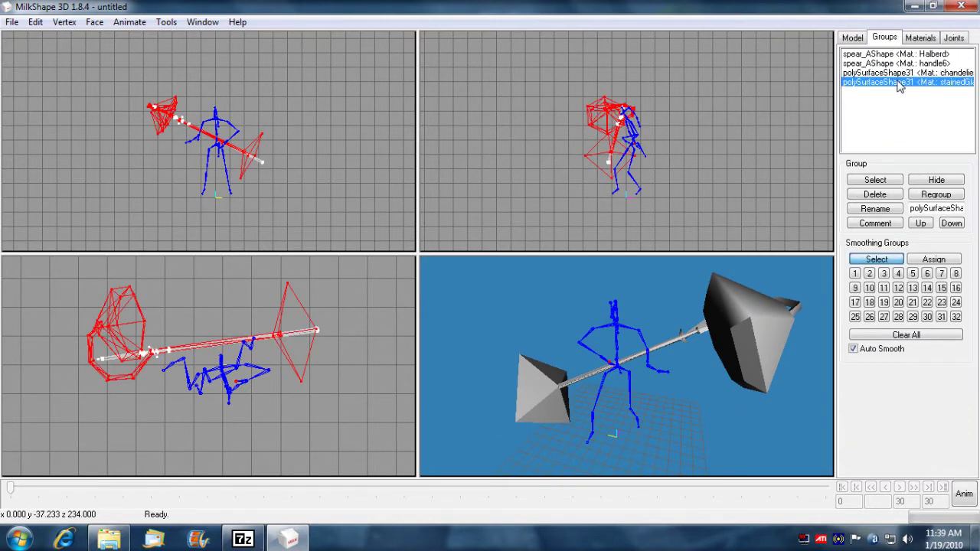
{"action": "left_click", "coordinate": [953, 39]}
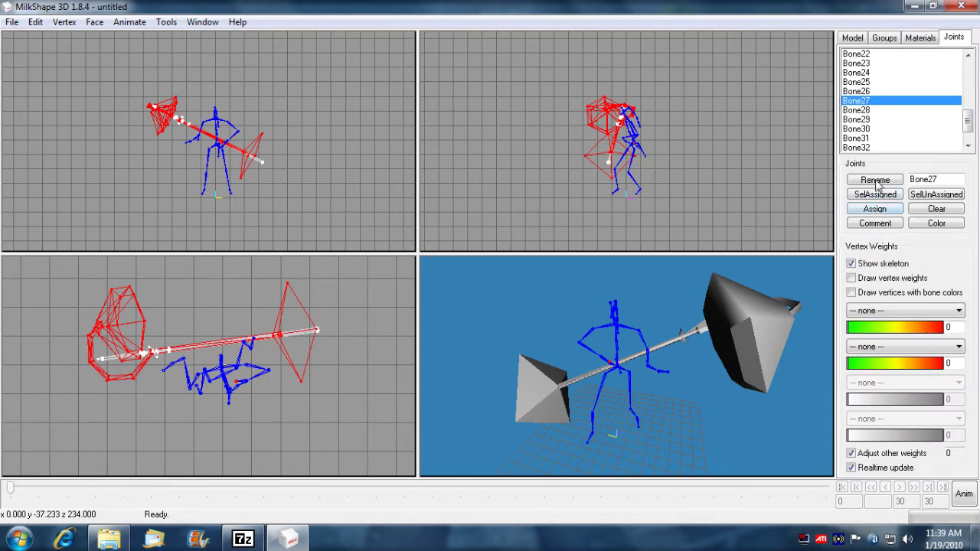
{"action": "double_click", "coordinate": [869, 103]}
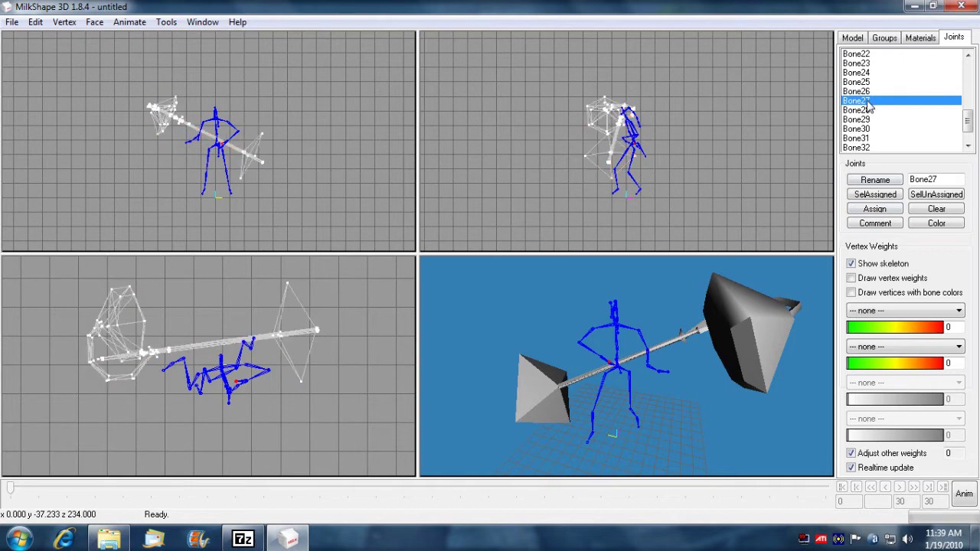
{"action": "left_click", "coordinate": [877, 196]}
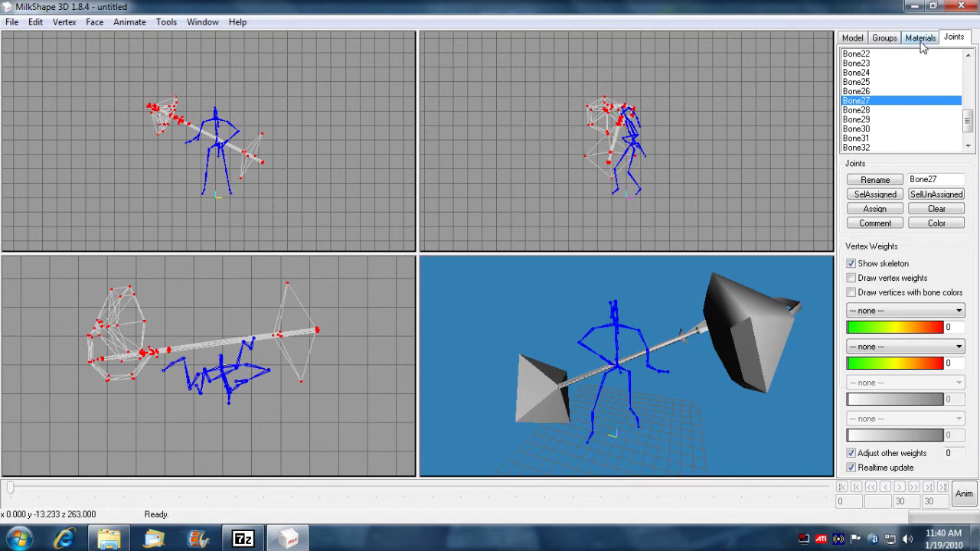
Delete both spear_AShape groups from the model, keeping only the lamp groups.
{"action": "left_click", "coordinate": [885, 38]}
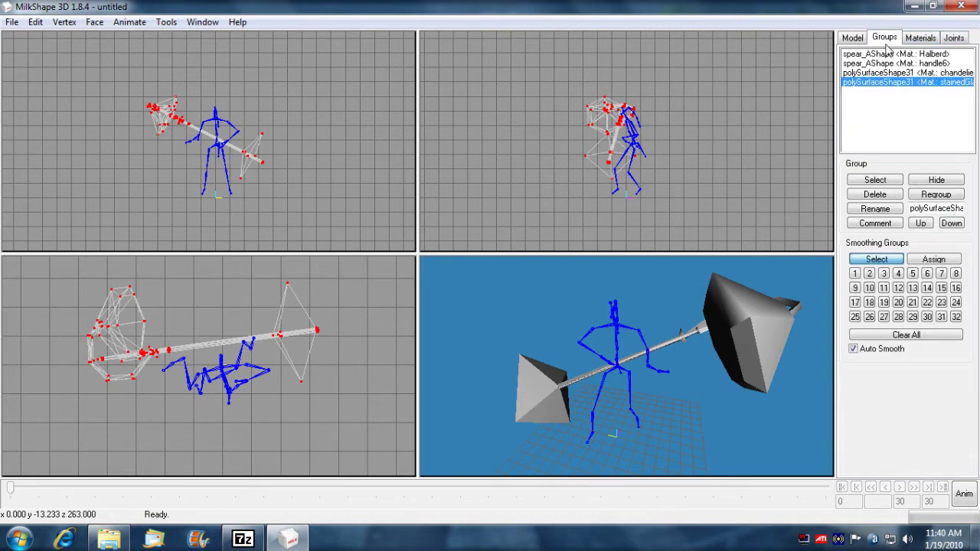
{"action": "left_click", "coordinate": [875, 55]}
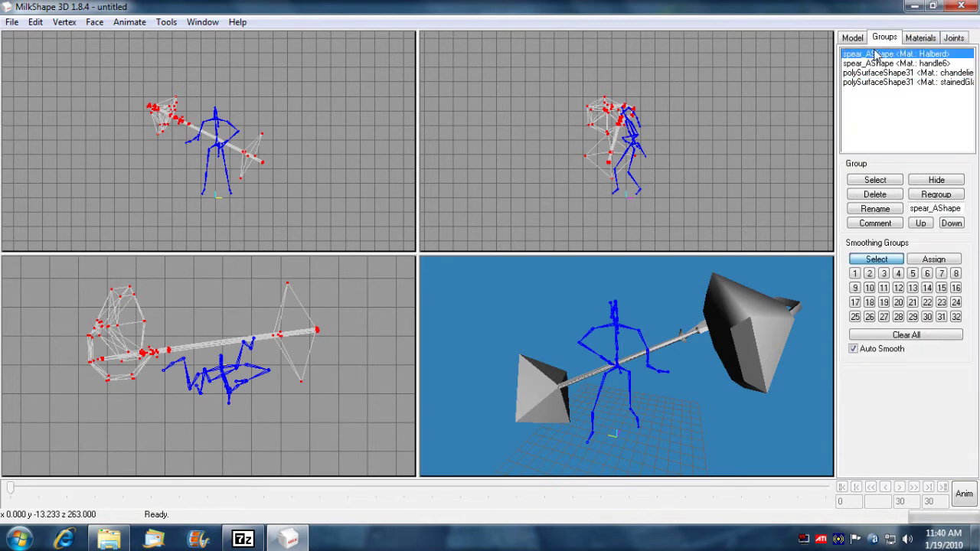
{"action": "left_click", "coordinate": [872, 197]}
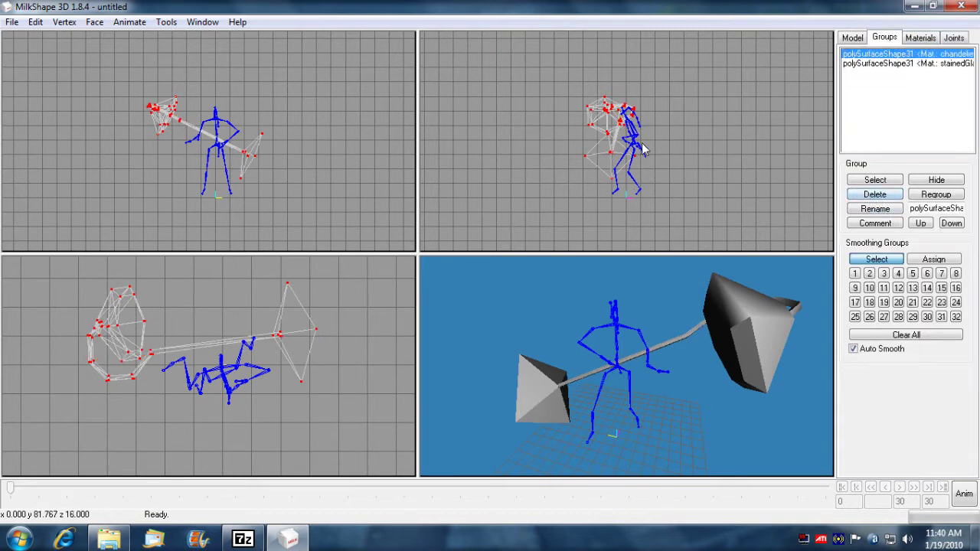
Delete the spear's Halberd and handle6 materials.
{"action": "left_click", "coordinate": [908, 40]}
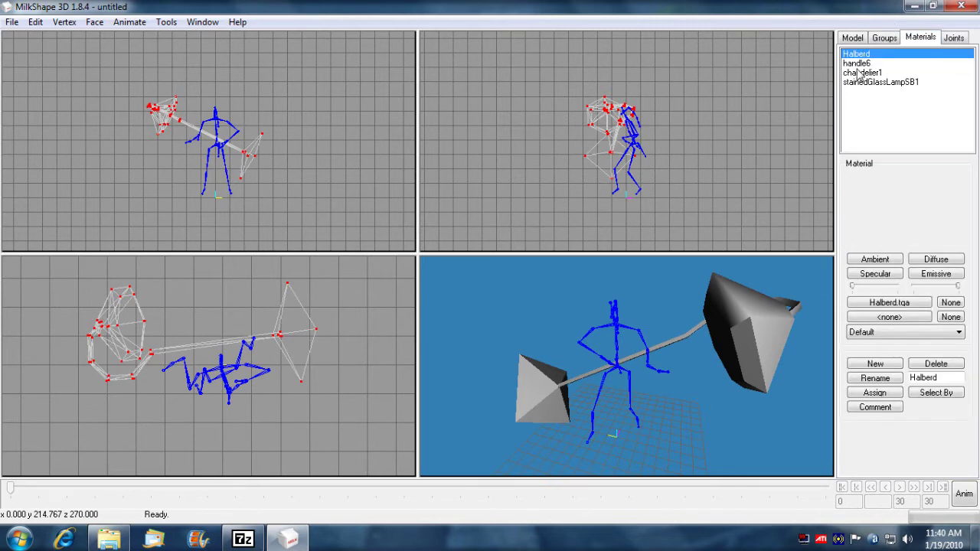
{"action": "left_click", "coordinate": [947, 369]}
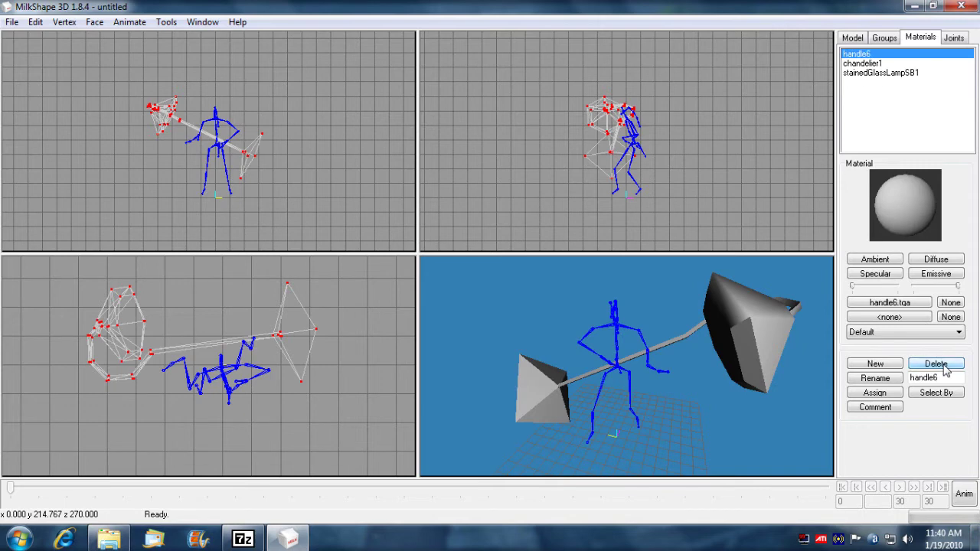
{"action": "left_click", "coordinate": [946, 368]}
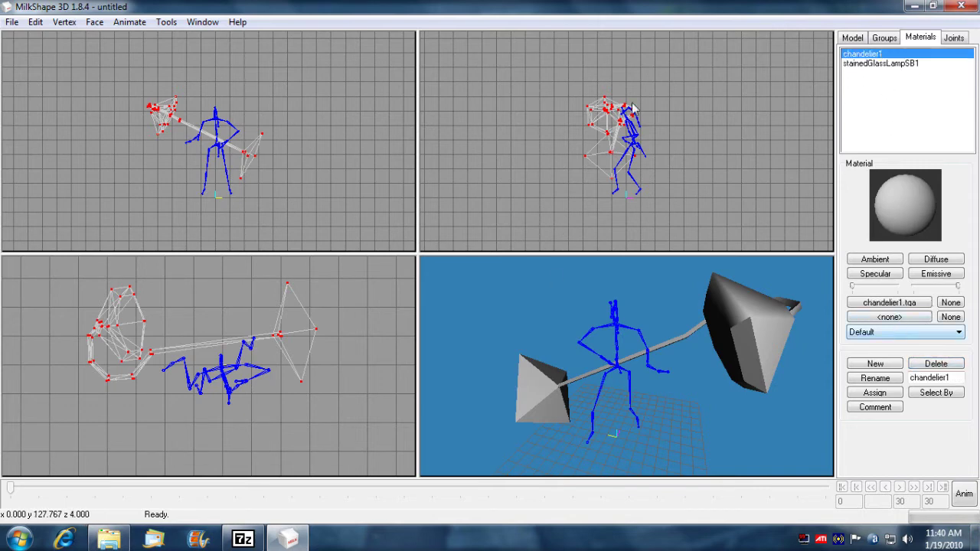
Export the lamp as a Vampire: the Masquerade NOD file, replacing javo_lamp_weap_1.nod in the models folder.
{"action": "left_click_drag", "start_coordinate": [628, 317], "coordinate": [708, 375]}
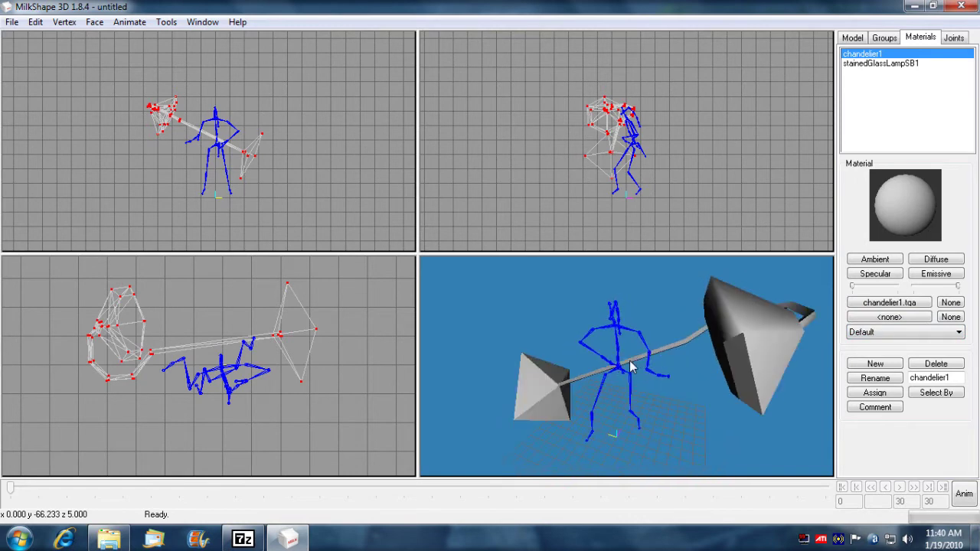
{"action": "left_click", "coordinate": [12, 21]}
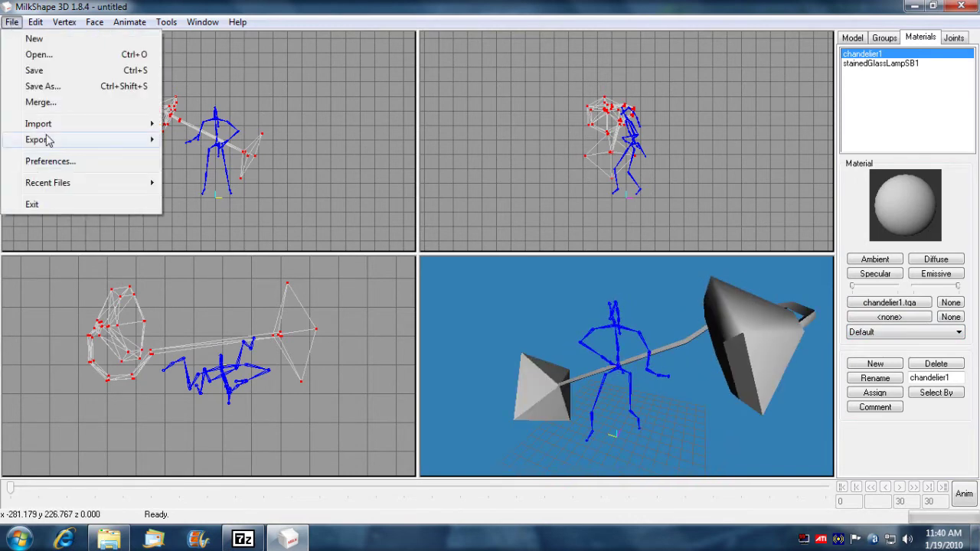
{"action": "mouse_move", "coordinate": [79, 139]}
{"action": "left_click", "coordinate": [293, 468]}
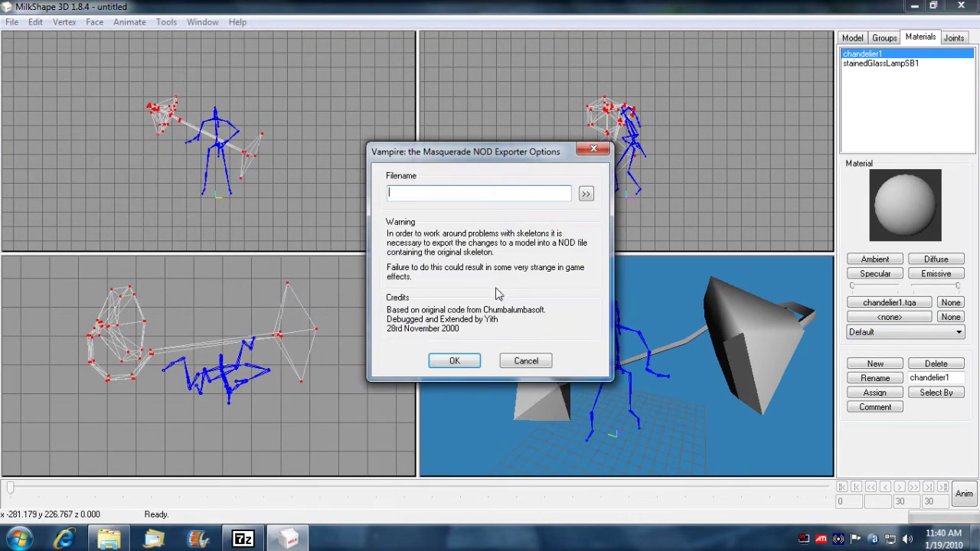
{"action": "left_click", "coordinate": [586, 192]}
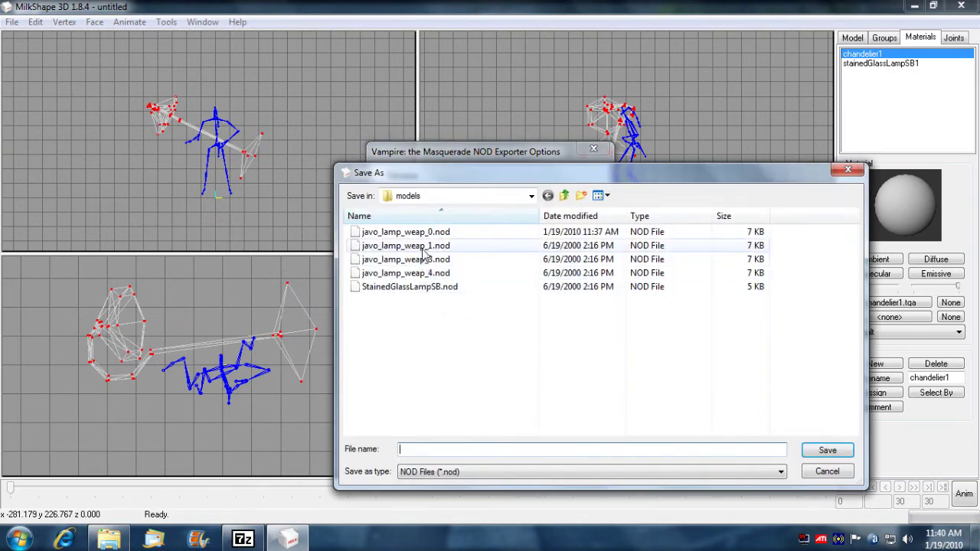
{"action": "left_click", "coordinate": [420, 249]}
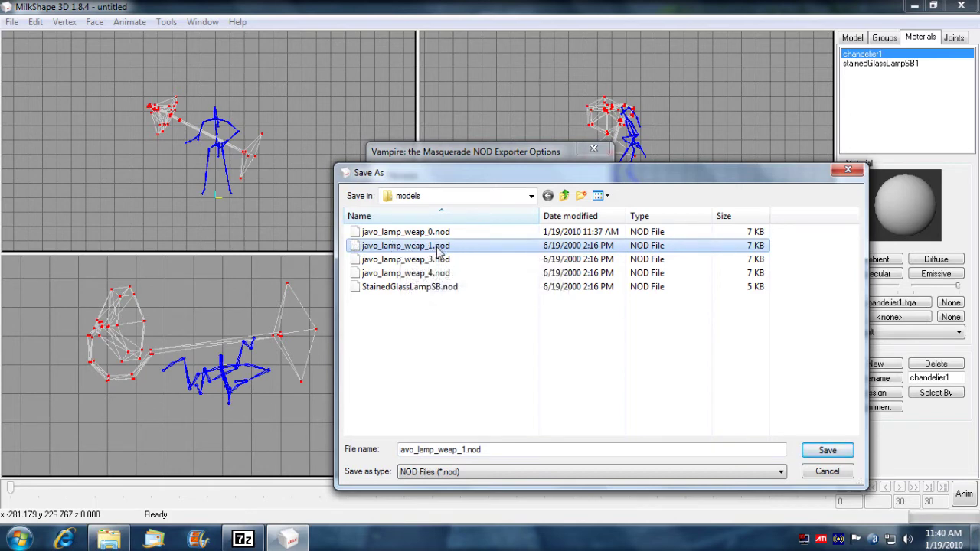
{"action": "left_click", "coordinate": [847, 455]}
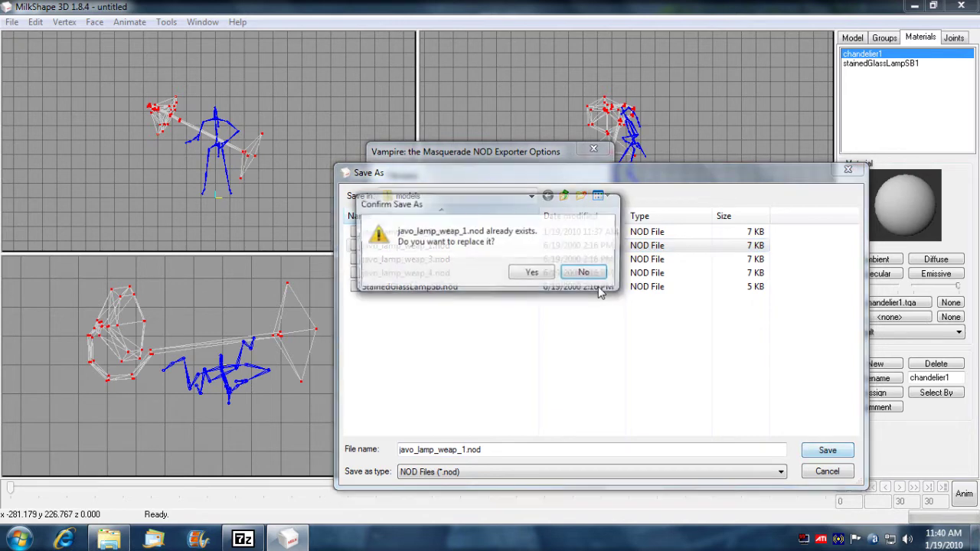
{"action": "left_click", "coordinate": [531, 273]}
{"action": "left_click", "coordinate": [458, 362]}
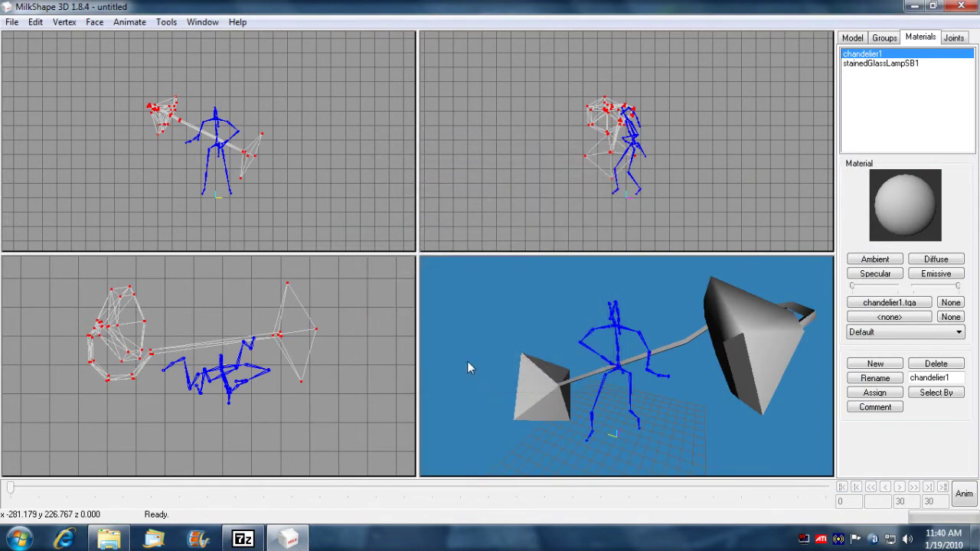
Start a new empty scene, discarding the current untitled one.
{"action": "left_click", "coordinate": [12, 21]}
{"action": "left_click", "coordinate": [23, 38]}
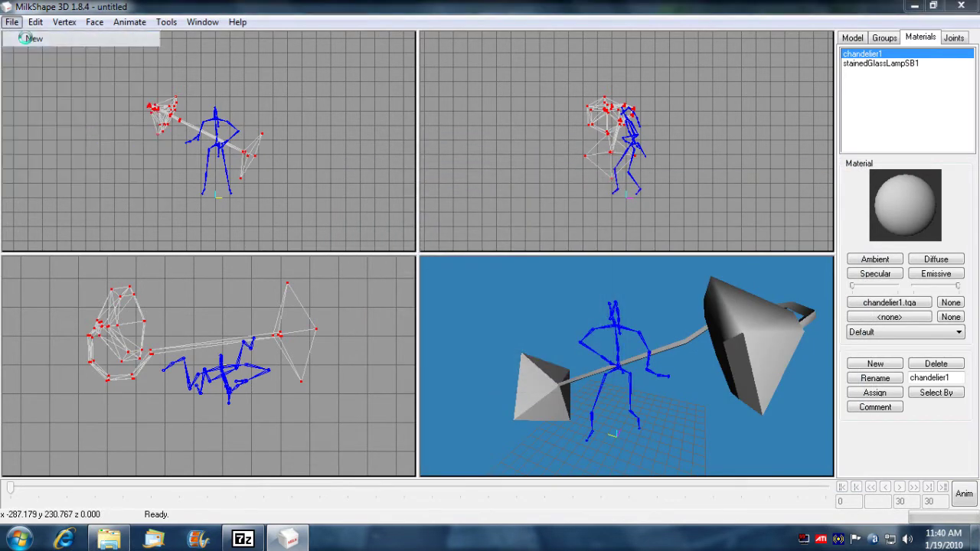
{"action": "left_click", "coordinate": [514, 318]}
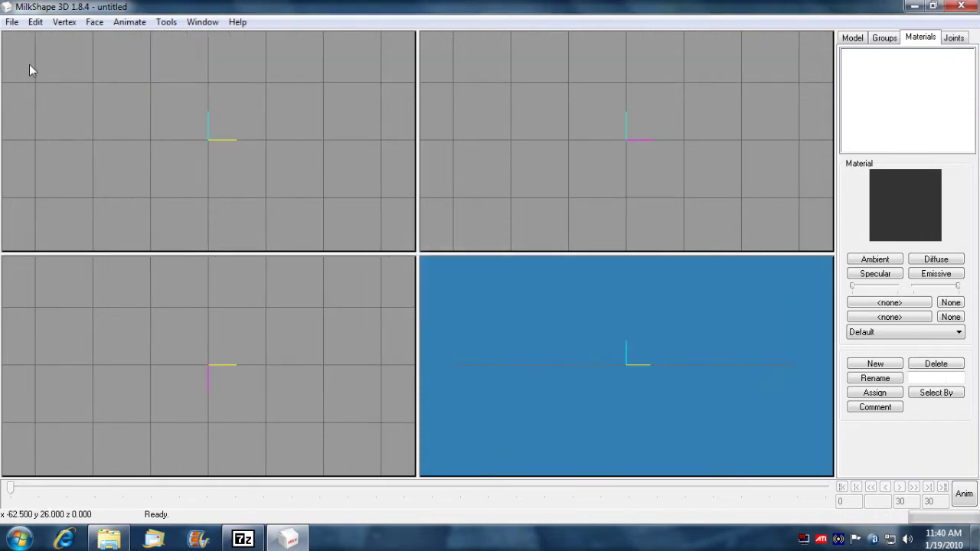
Import the next javo_lamp_weap model from the models folder as a Vampire: the Masquerade NOD file.
{"action": "left_click", "coordinate": [12, 22]}
{"action": "mouse_move", "coordinate": [44, 122]}
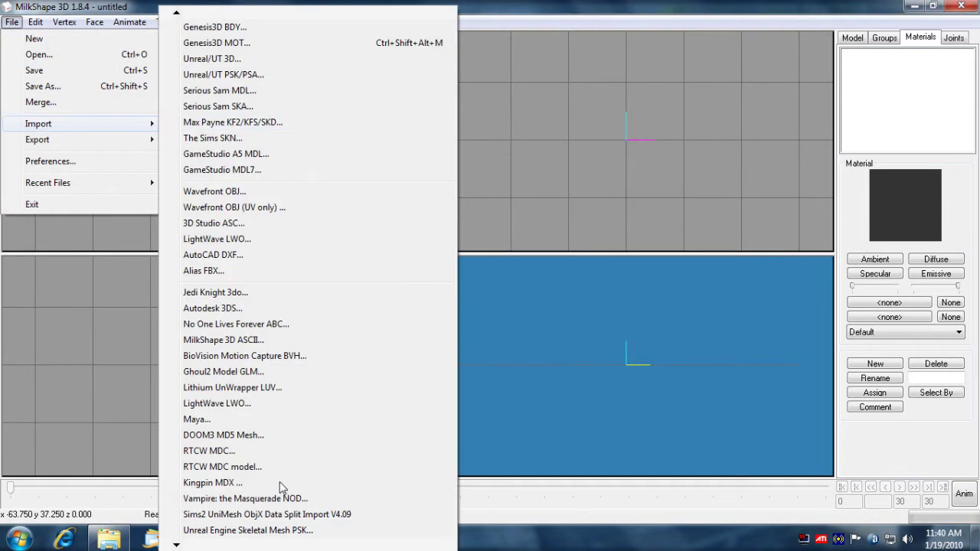
{"action": "left_click", "coordinate": [279, 496]}
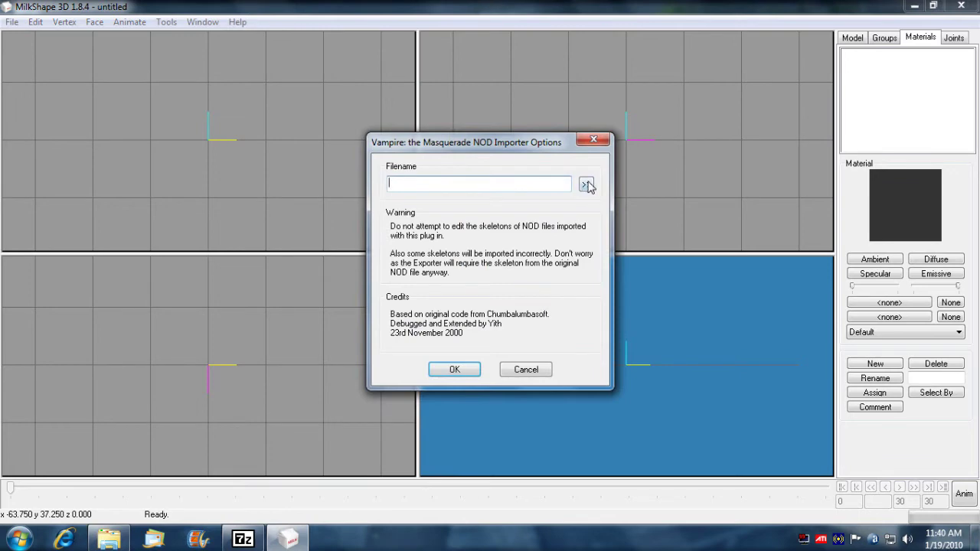
{"action": "left_click", "coordinate": [584, 185]}
{"action": "double_click", "coordinate": [405, 259]}
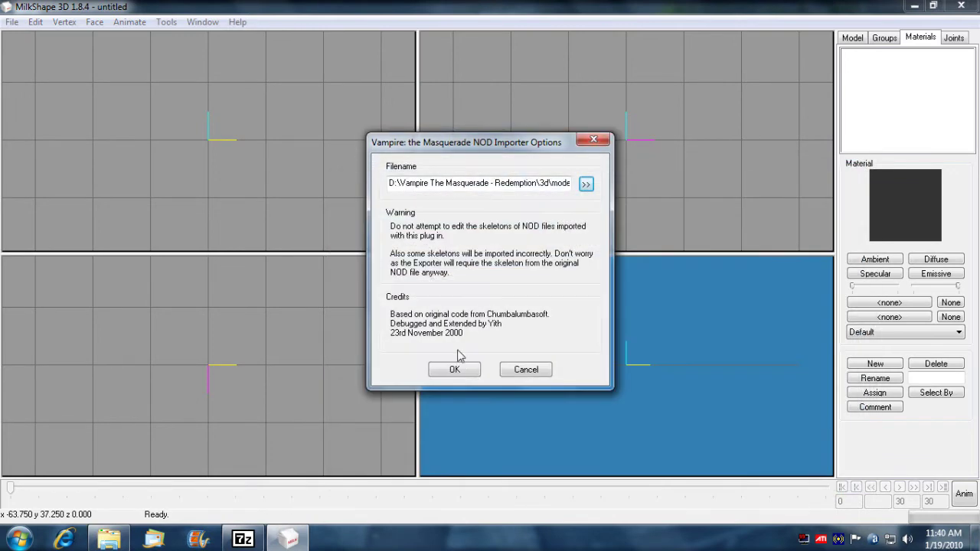
{"action": "left_click", "coordinate": [455, 369]}
{"action": "left_click_drag", "start_coordinate": [554, 376], "coordinate": [829, 366]}
Merge lamp.ms3d from the Documents library into the imported spear scene.
{"action": "left_click", "coordinate": [11, 22]}
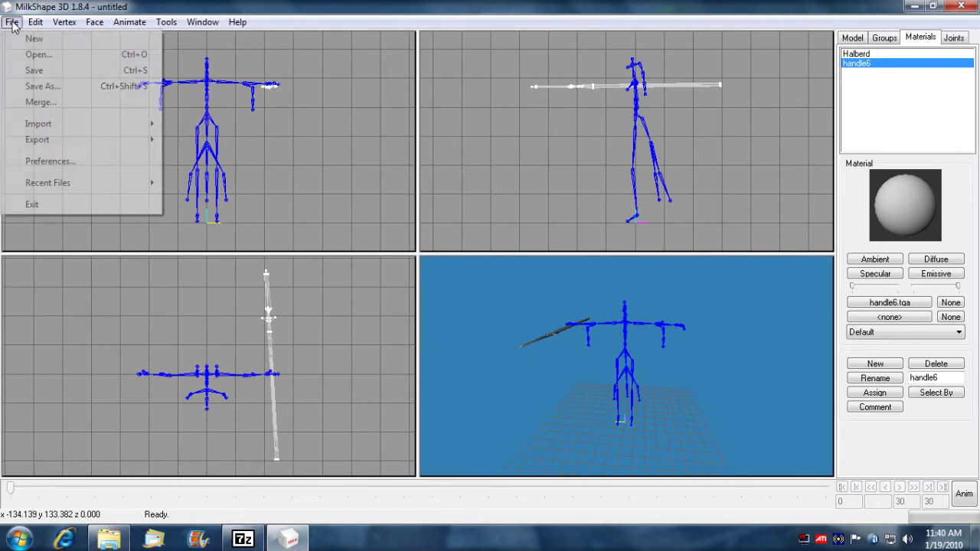
{"action": "left_click", "coordinate": [38, 101]}
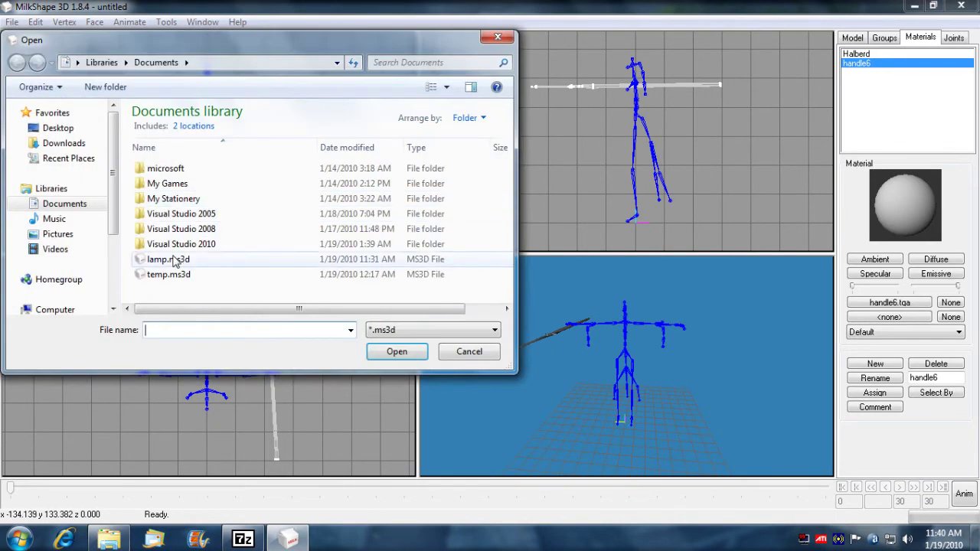
{"action": "double_click", "coordinate": [192, 260]}
{"action": "left_click_drag", "start_coordinate": [710, 409], "coordinate": [648, 391]}
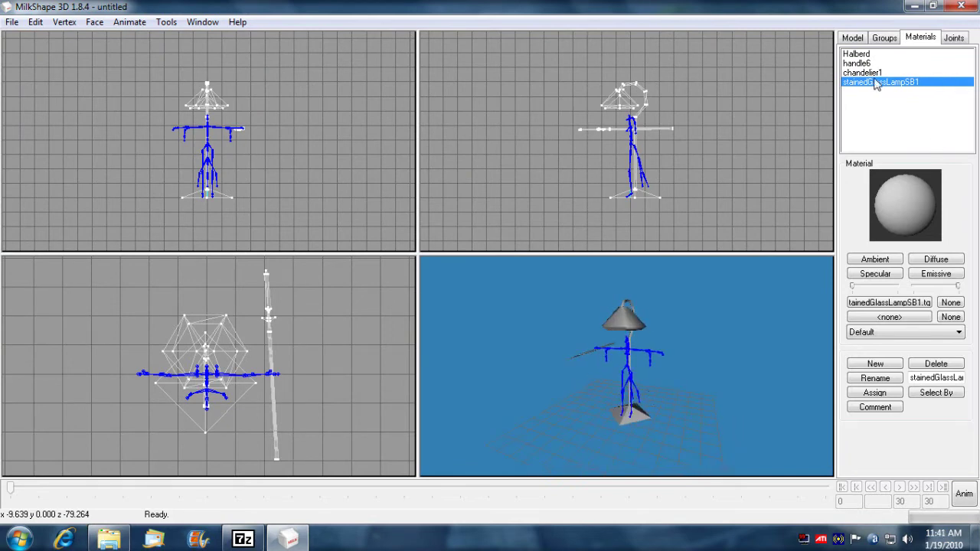
Select both polySurfaceShape31 lamp groups and rotate them about 90 degrees in the side view so the pole lies parallel to the spear.
{"action": "left_click", "coordinate": [883, 37]}
{"action": "double_click", "coordinate": [888, 72]}
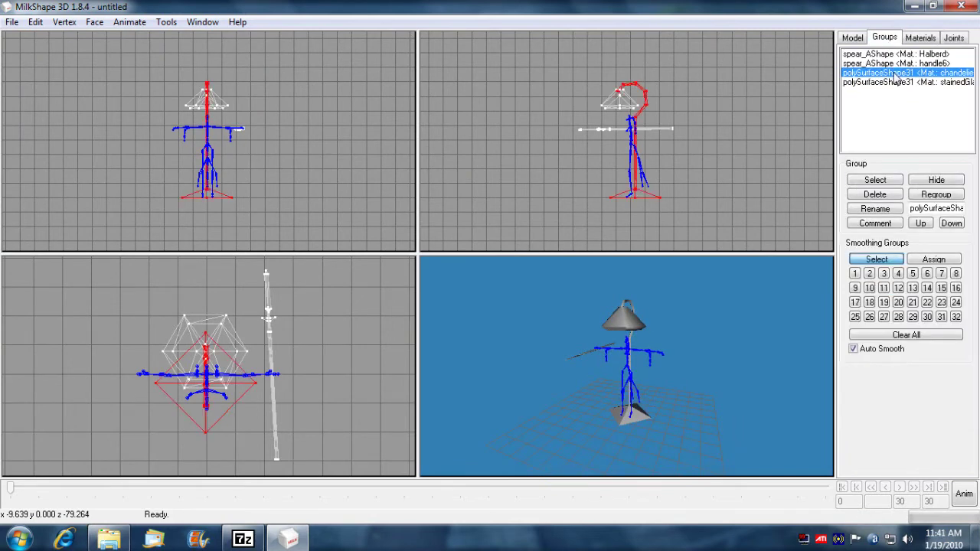
{"action": "double_click", "coordinate": [888, 81]}
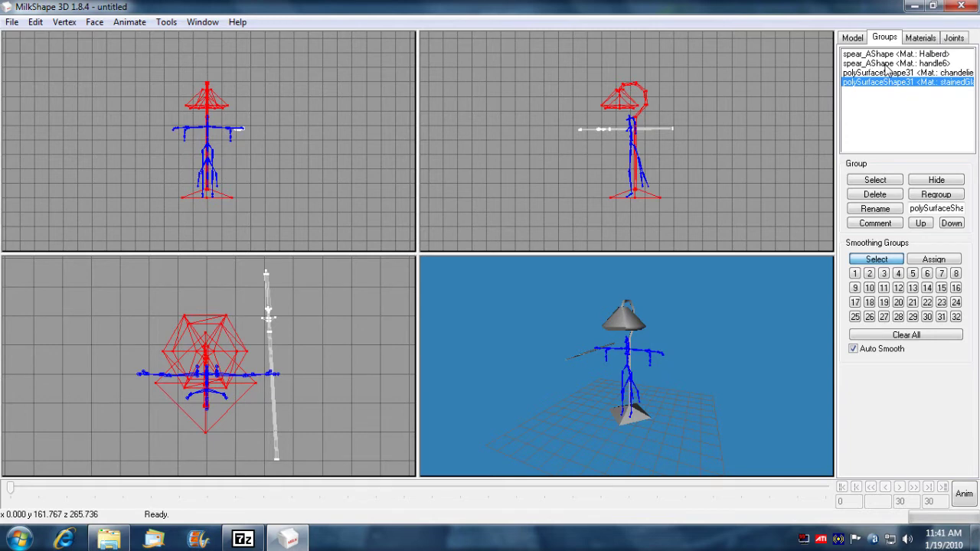
{"action": "left_click", "coordinate": [851, 38]}
{"action": "left_click", "coordinate": [875, 83]}
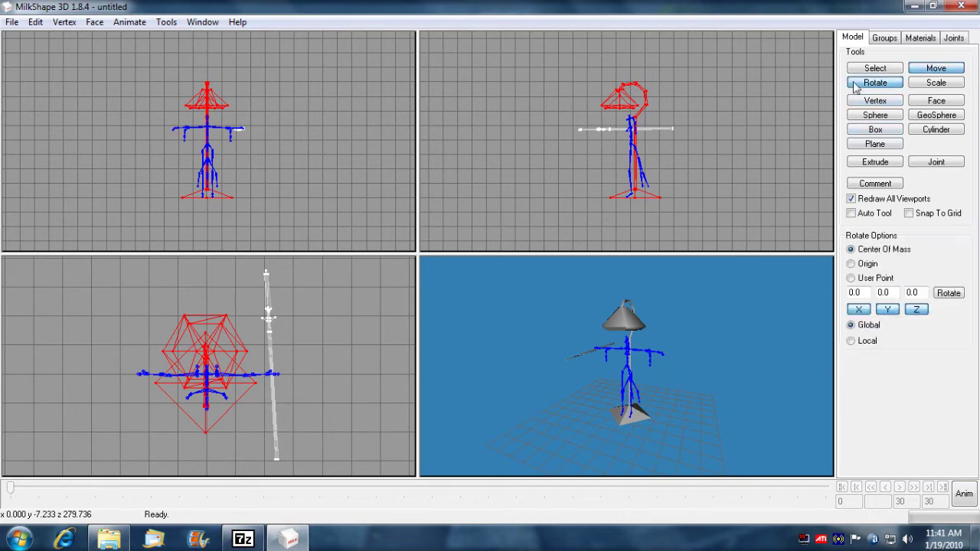
{"action": "left_click_drag", "start_coordinate": [637, 174], "coordinate": [701, 149]}
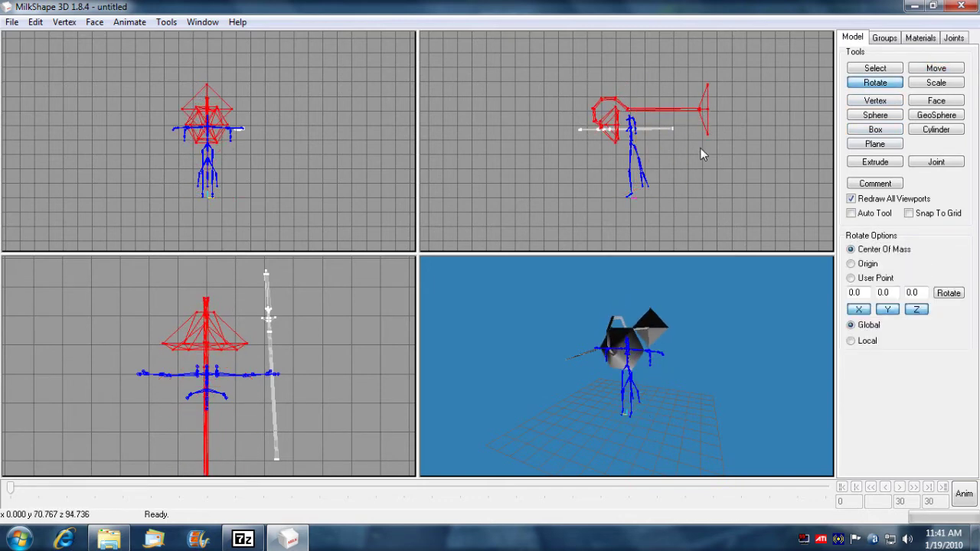
Move the lamp onto the spear, matching its height in the side view and its sideways position in the top view.
{"action": "left_click", "coordinate": [935, 68]}
{"action": "left_click_drag", "start_coordinate": [673, 119], "coordinate": [640, 140]}
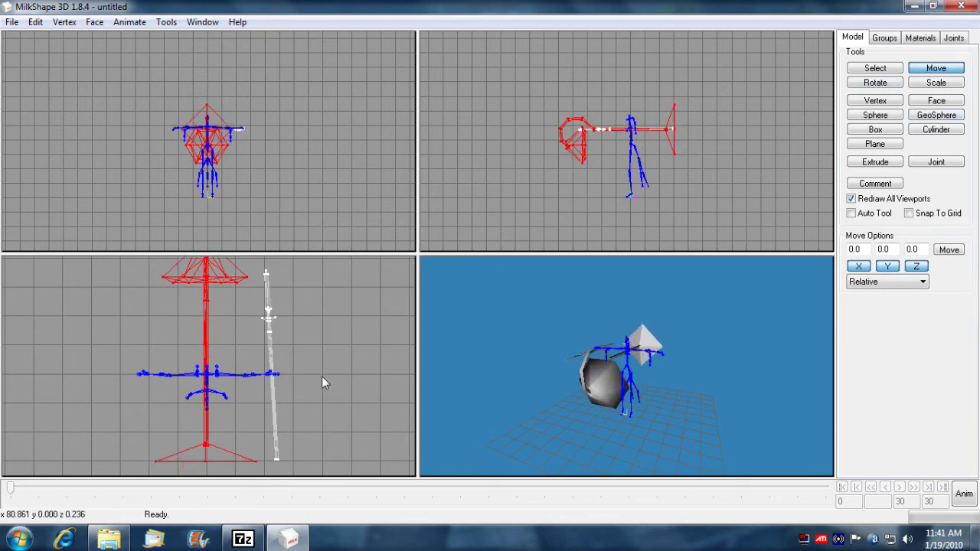
{"action": "left_click_drag", "start_coordinate": [219, 394], "coordinate": [286, 392]}
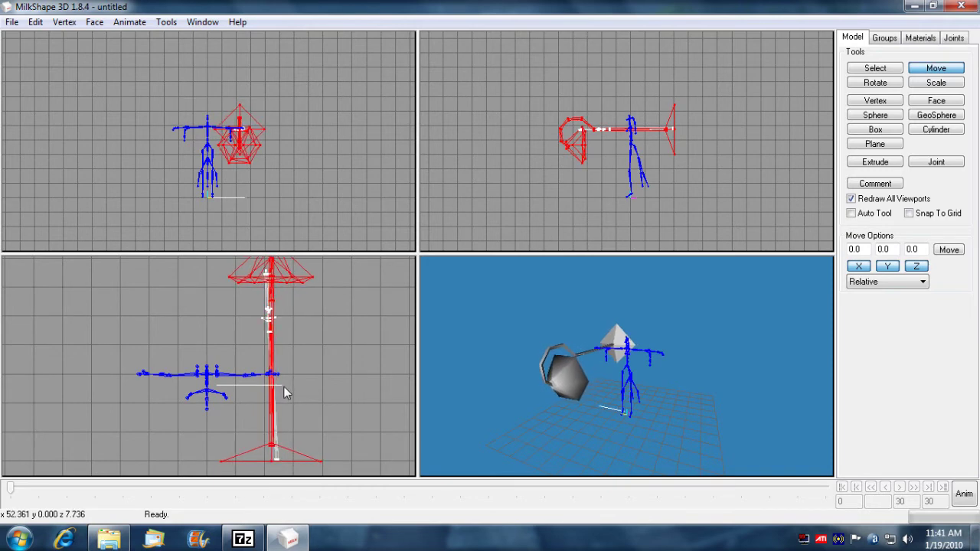
Rotate the lamp slightly in the top view to match the spear's slant and shift it so the pole covers the shaft.
{"action": "left_click", "coordinate": [878, 83]}
{"action": "left_click_drag", "start_coordinate": [375, 387], "coordinate": [376, 386]}
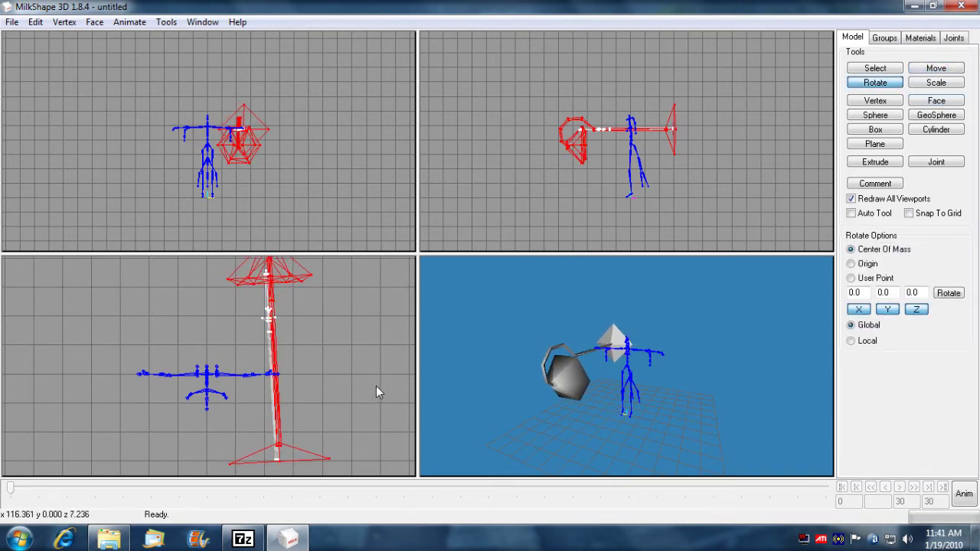
{"action": "left_click", "coordinate": [935, 68]}
{"action": "left_click_drag", "start_coordinate": [346, 388], "coordinate": [342, 390]}
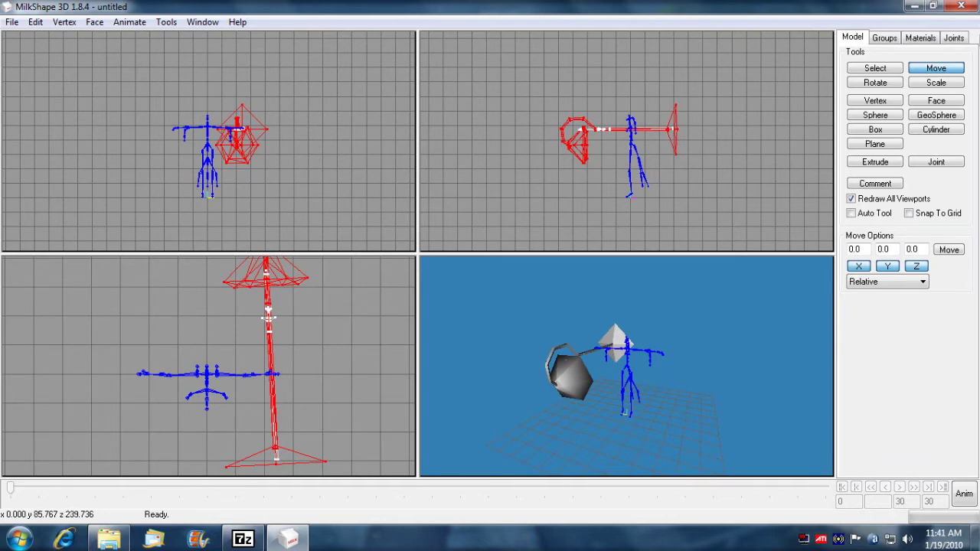
Check where Bone27 sits on the skeleton relative to the lamp.
{"action": "left_click", "coordinate": [955, 40]}
{"action": "left_click_drag", "start_coordinate": [968, 132], "coordinate": [972, 112]}
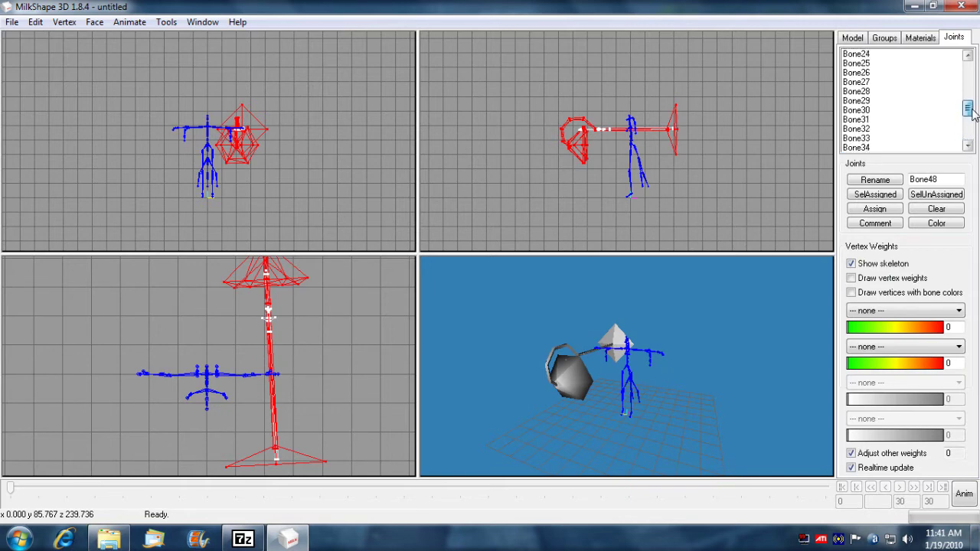
{"action": "left_click", "coordinate": [878, 82]}
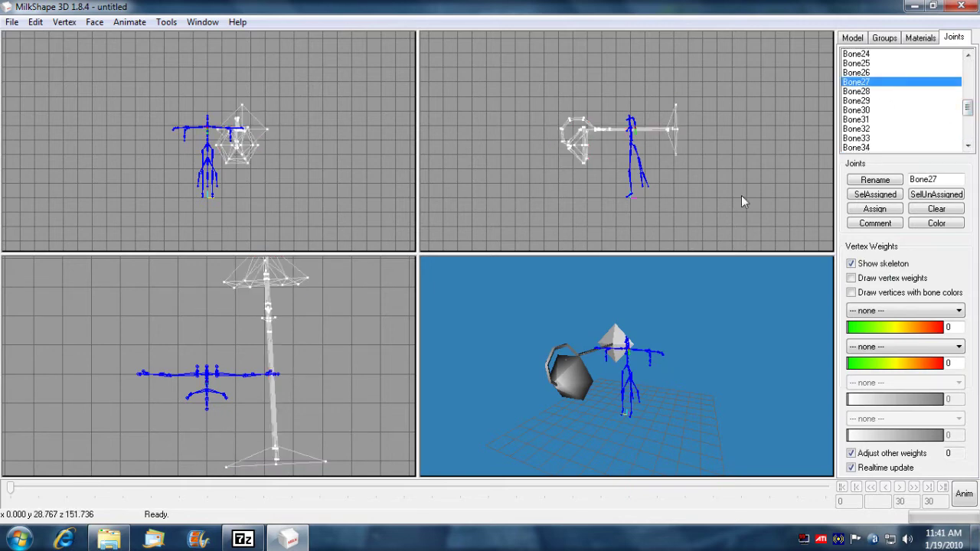
{"action": "mouse_move", "coordinate": [647, 381]}
{"action": "left_mouse_down"}
{"action": "mouse_move", "coordinate": [541, 387]}
{"action": "mouse_move", "coordinate": [551, 398]}
{"action": "mouse_move", "coordinate": [647, 395]}
{"action": "mouse_move", "coordinate": [639, 373]}
{"action": "left_mouse_up"}
{"action": "scroll", "coordinate": [644, 369], "scroll_direction": "up", "scroll_amount": 5}
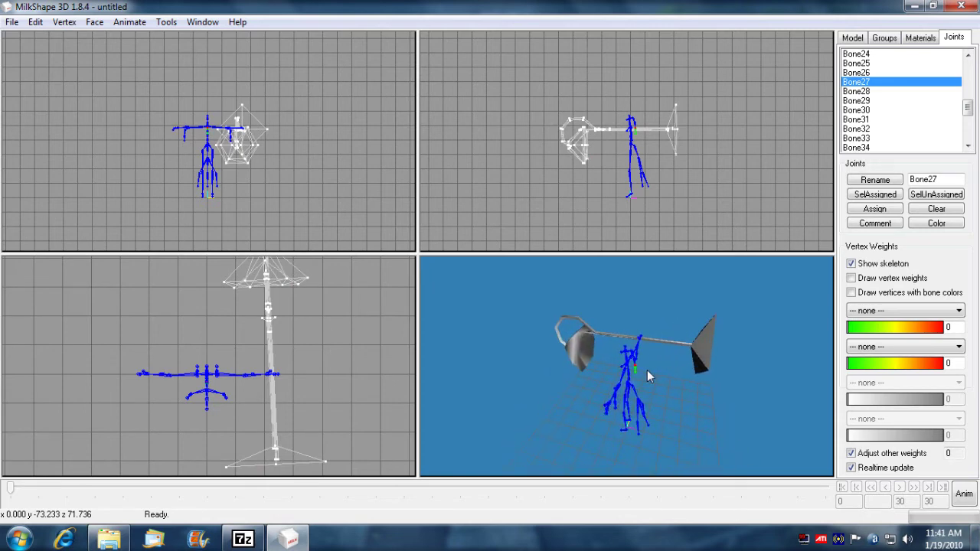
{"action": "scroll", "coordinate": [647, 369], "scroll_direction": "up", "scroll_amount": 3}
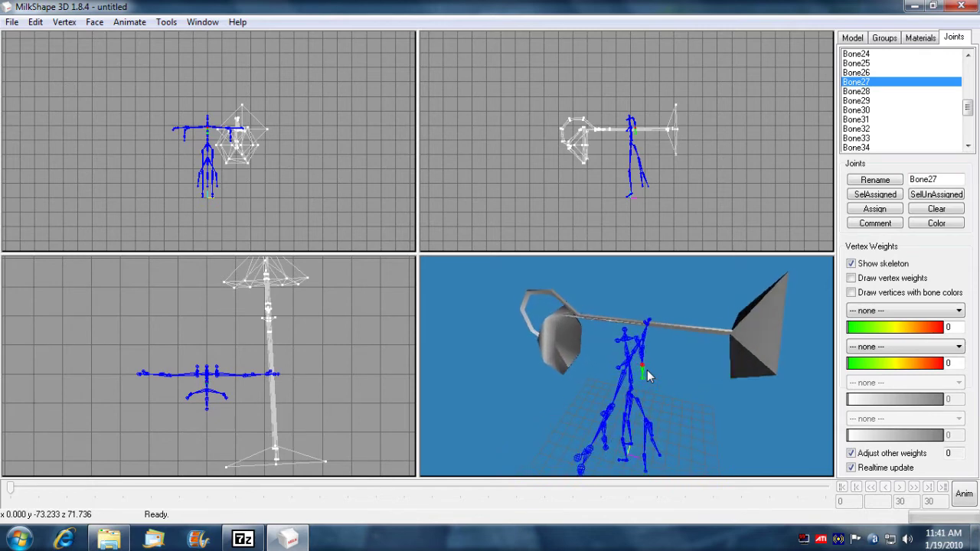
{"action": "scroll", "coordinate": [666, 360], "scroll_direction": "up", "scroll_amount": 2}
{"action": "left_click_drag", "start_coordinate": [666, 361], "coordinate": [678, 348]}
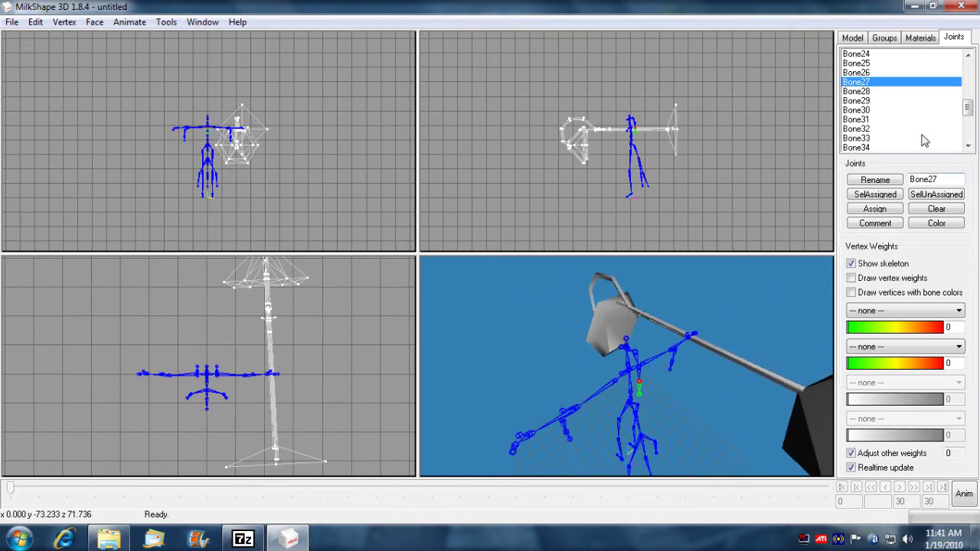
Go through the skeleton's other joints to locate the hand bone at the spear's grip.
{"action": "left_click", "coordinate": [866, 111]}
{"action": "left_click", "coordinate": [880, 73]}
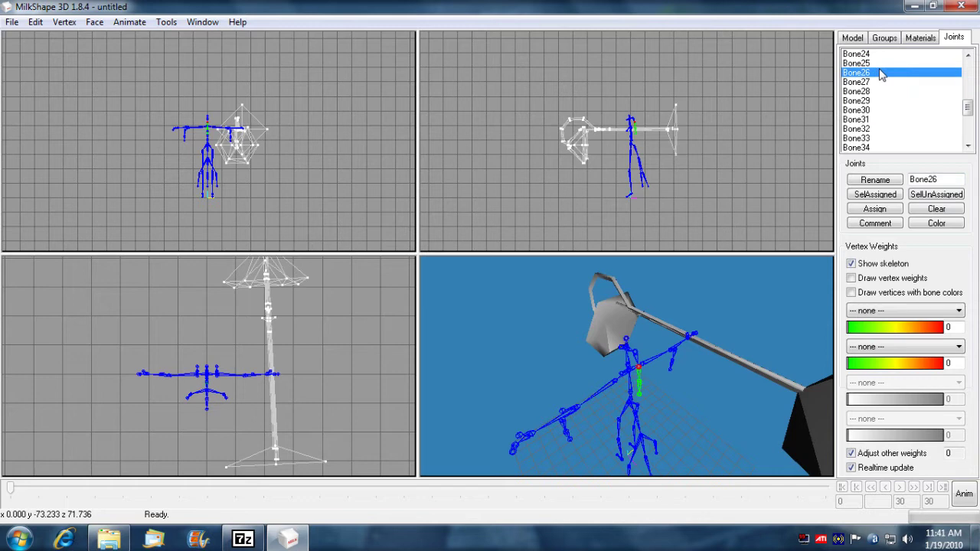
{"action": "left_click", "coordinate": [880, 54]}
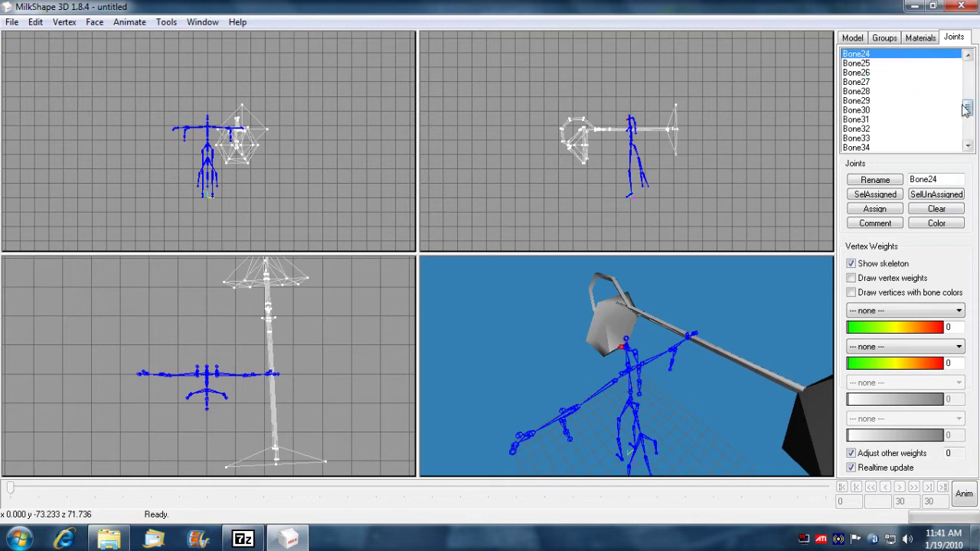
{"action": "left_click", "coordinate": [878, 138]}
{"action": "left_click", "coordinate": [873, 149]}
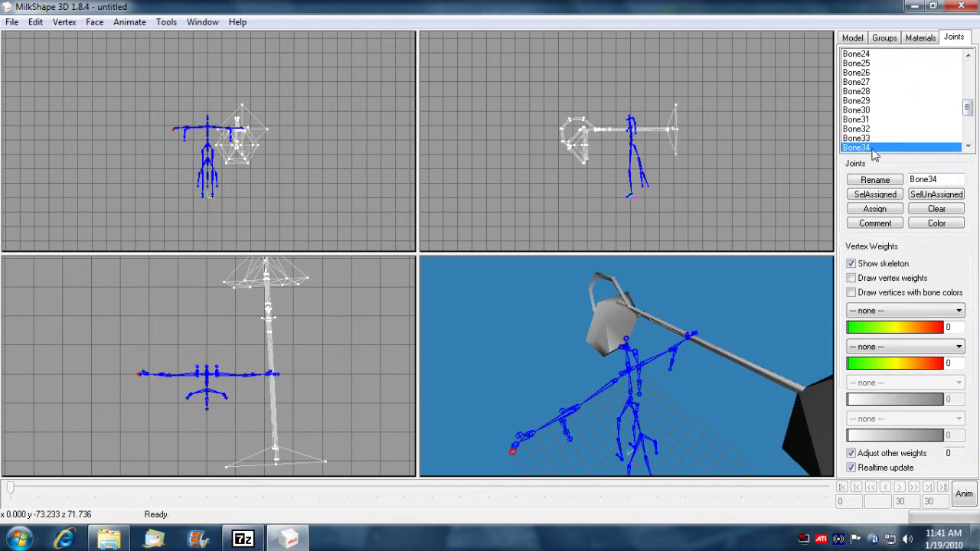
{"action": "scroll", "coordinate": [880, 144], "scroll_direction": "down", "scroll_amount": 2}
{"action": "left_click", "coordinate": [886, 138]}
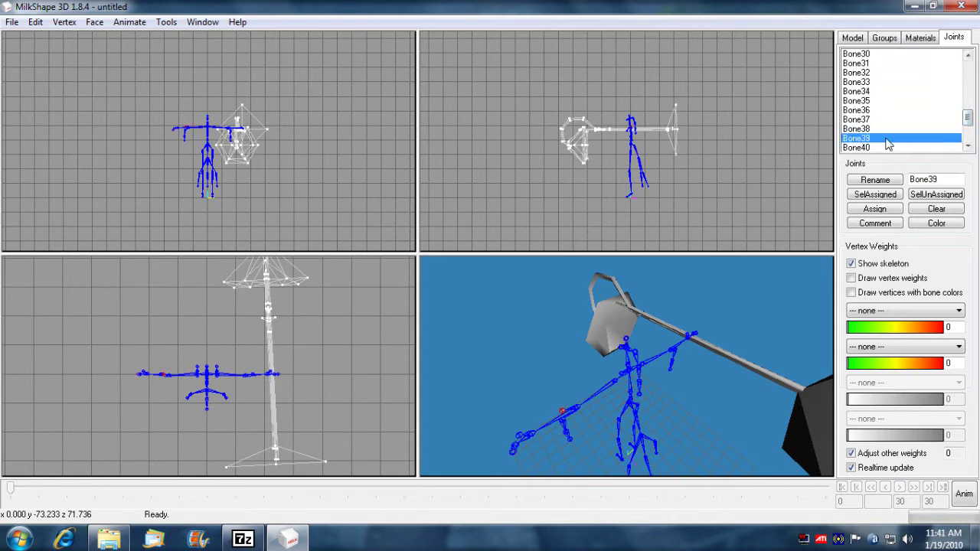
{"action": "left_click", "coordinate": [878, 148]}
{"action": "left_click_drag", "start_coordinate": [970, 123], "coordinate": [971, 134]}
{"action": "left_click", "coordinate": [900, 128]}
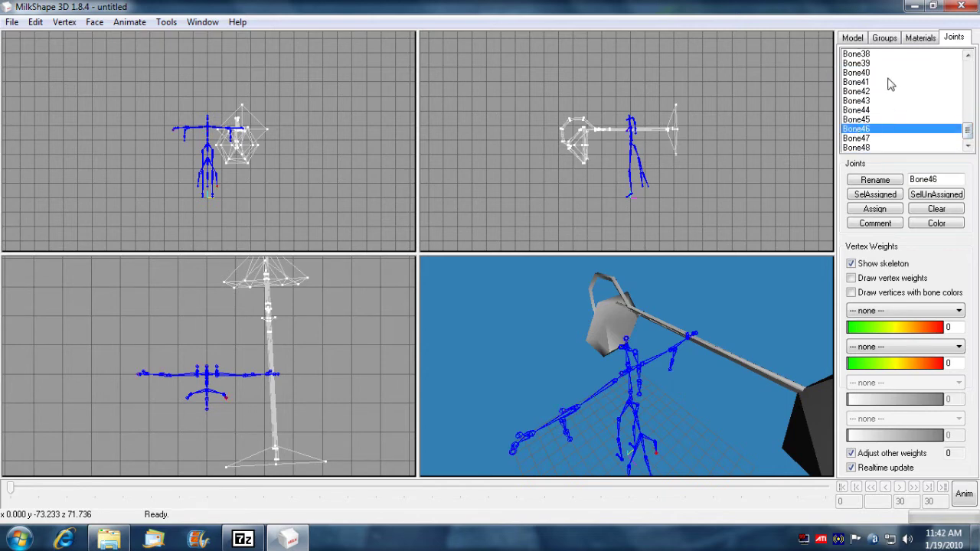
{"action": "left_click", "coordinate": [859, 73]}
{"action": "left_click_drag", "start_coordinate": [968, 135], "coordinate": [969, 110]}
{"action": "left_click", "coordinate": [878, 103]}
{"action": "left_click", "coordinate": [887, 73]}
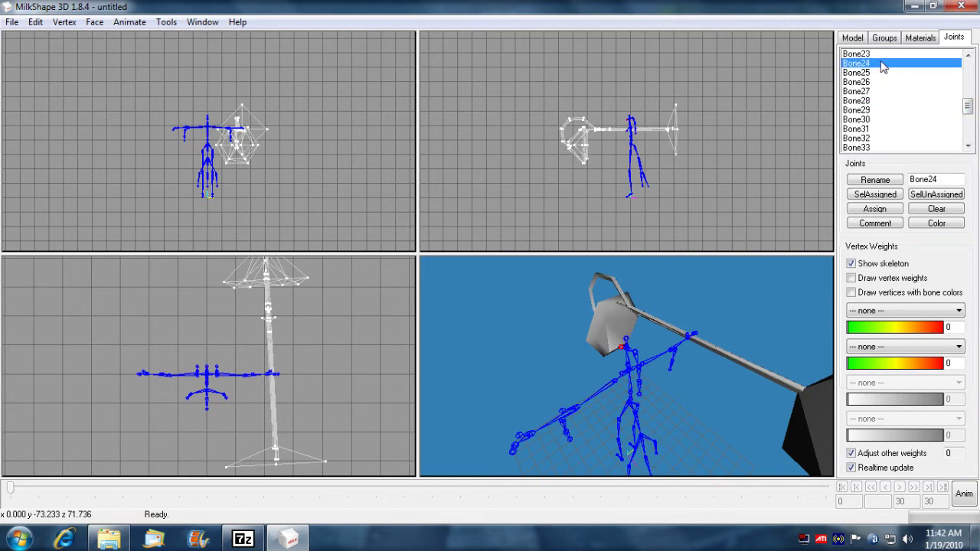
{"action": "left_click_drag", "start_coordinate": [968, 107], "coordinate": [969, 101]}
{"action": "left_click", "coordinate": [900, 96]}
{"action": "left_click", "coordinate": [890, 73]}
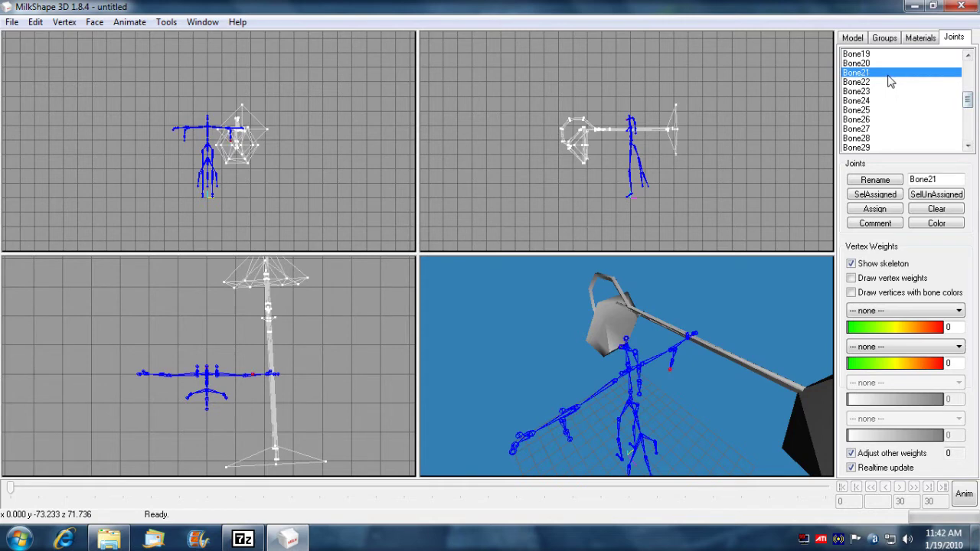
{"action": "left_click_drag", "start_coordinate": [970, 106], "coordinate": [969, 98]}
{"action": "left_click", "coordinate": [882, 111]}
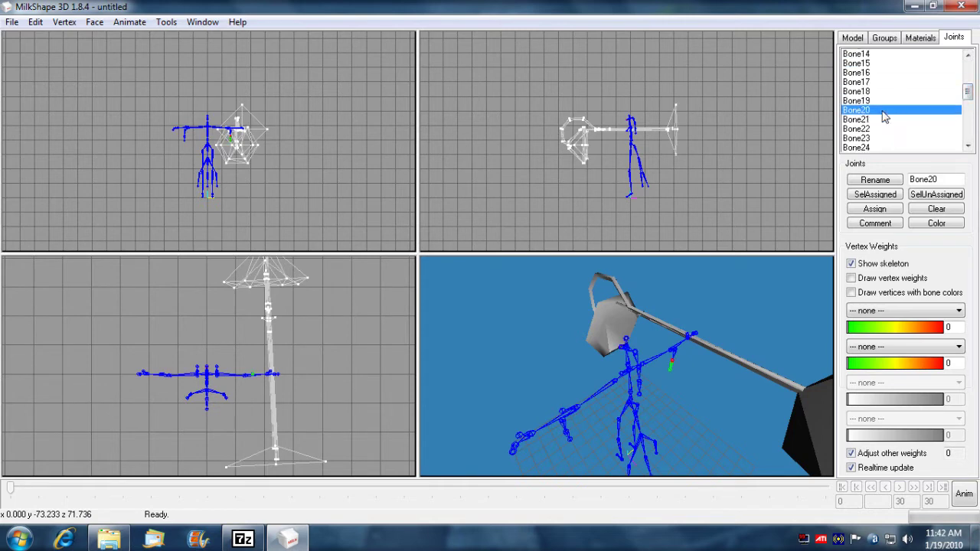
{"action": "left_click", "coordinate": [875, 83]}
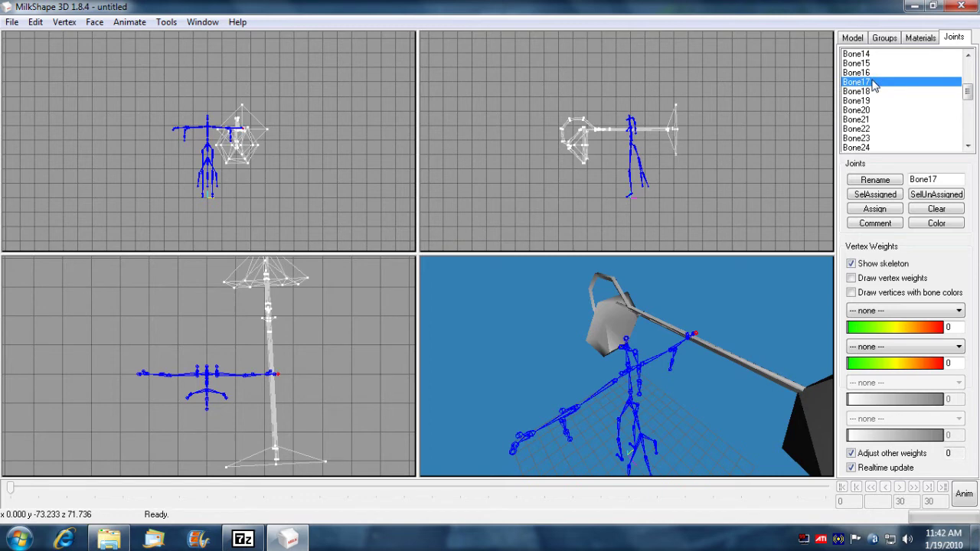
Show the vertices assigned to Bone17, Bone16 and Bone18 to identify which bone carries the spear.
{"action": "left_click", "coordinate": [877, 195]}
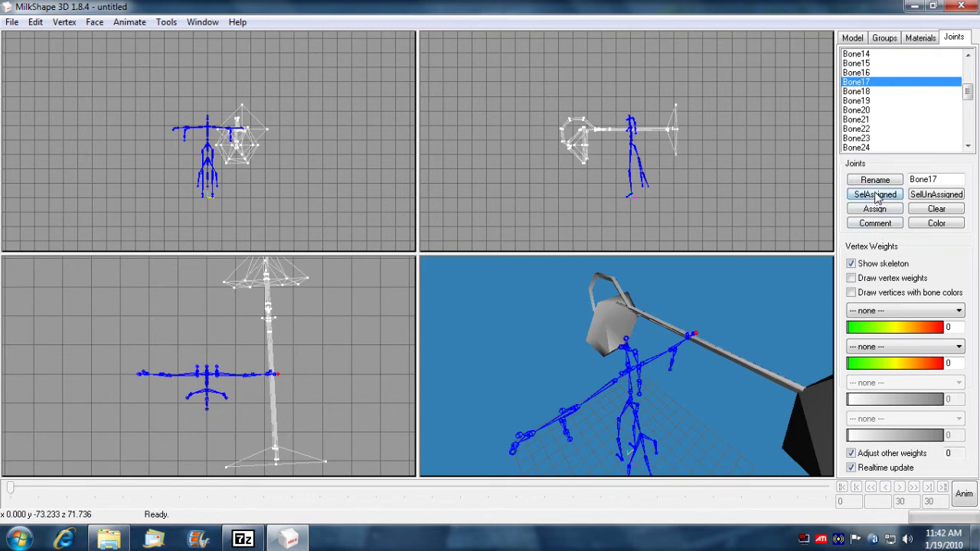
{"action": "left_click", "coordinate": [877, 74]}
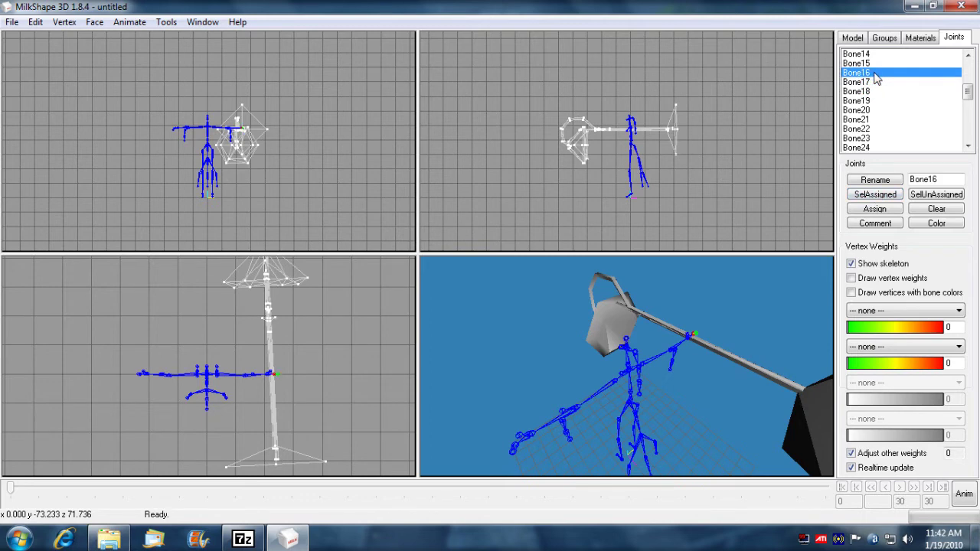
{"action": "left_click", "coordinate": [877, 65]}
{"action": "left_click", "coordinate": [873, 74]}
{"action": "left_click", "coordinate": [878, 196]}
{"action": "left_click", "coordinate": [875, 92]}
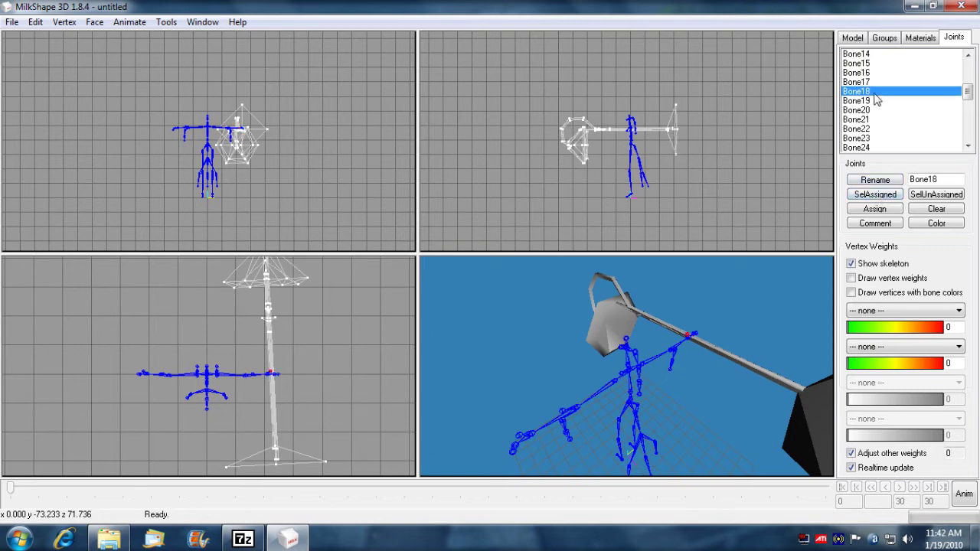
{"action": "left_click", "coordinate": [875, 196]}
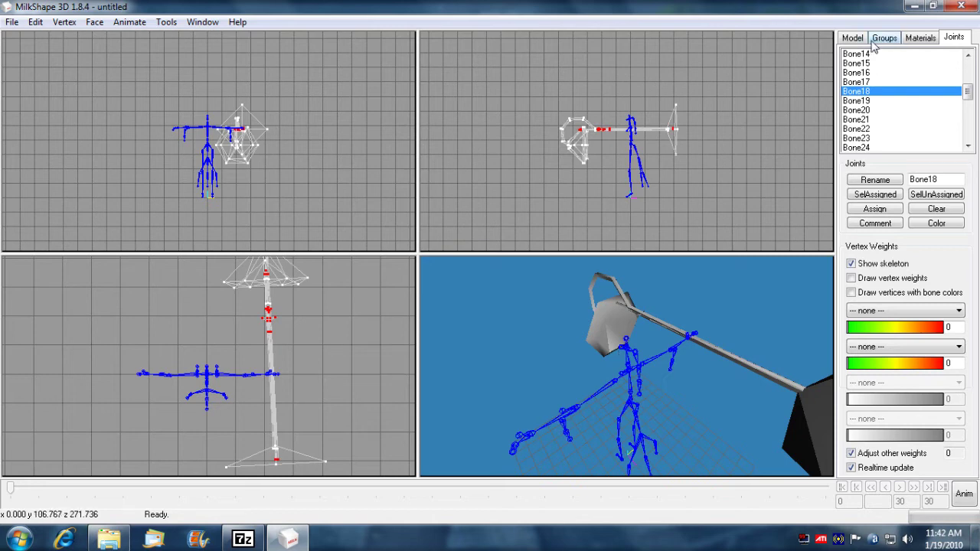
{"action": "left_click", "coordinate": [877, 93]}
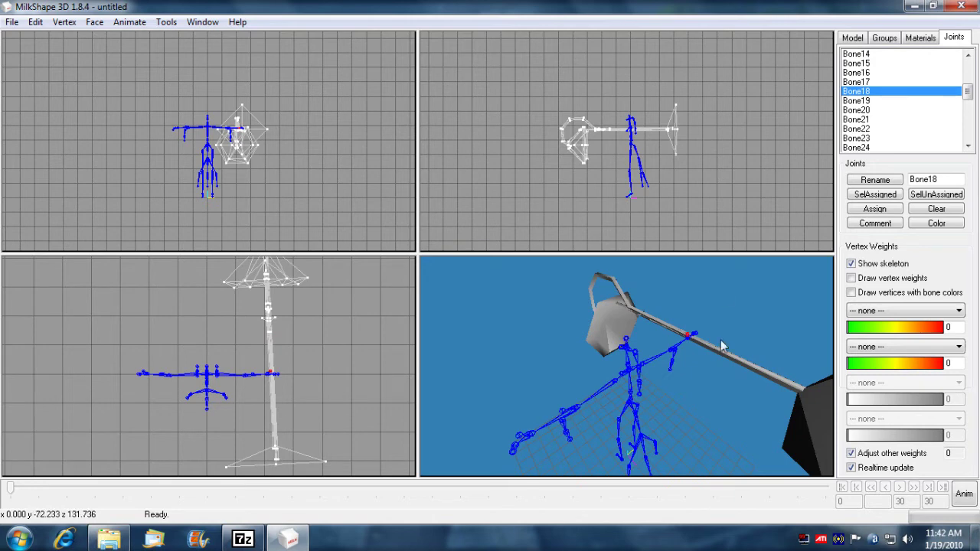
{"action": "left_click_drag", "start_coordinate": [703, 350], "coordinate": [713, 377]}
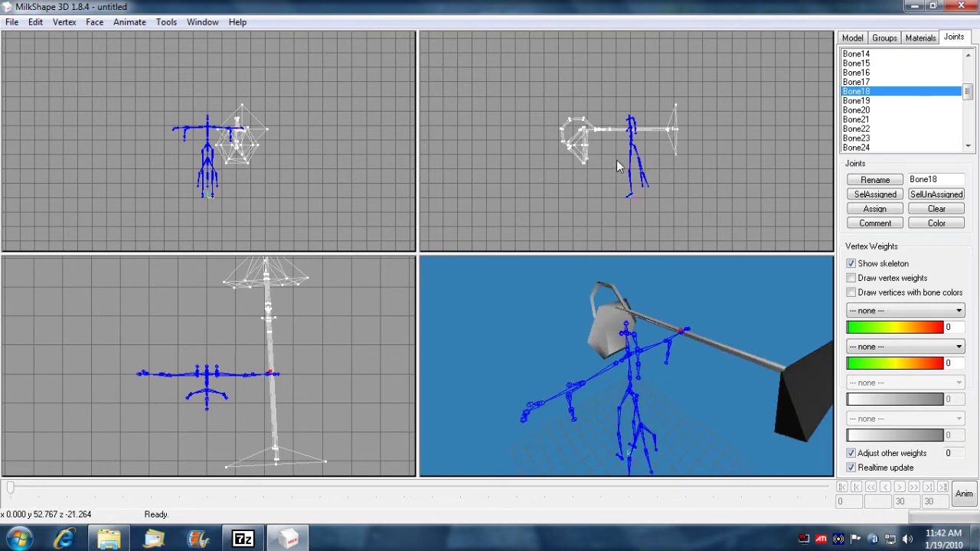
Assign both lamp groups to Bone18 and select the bone's assigned vertices to verify the assignment.
{"action": "left_click", "coordinate": [884, 38]}
{"action": "left_click", "coordinate": [888, 72]}
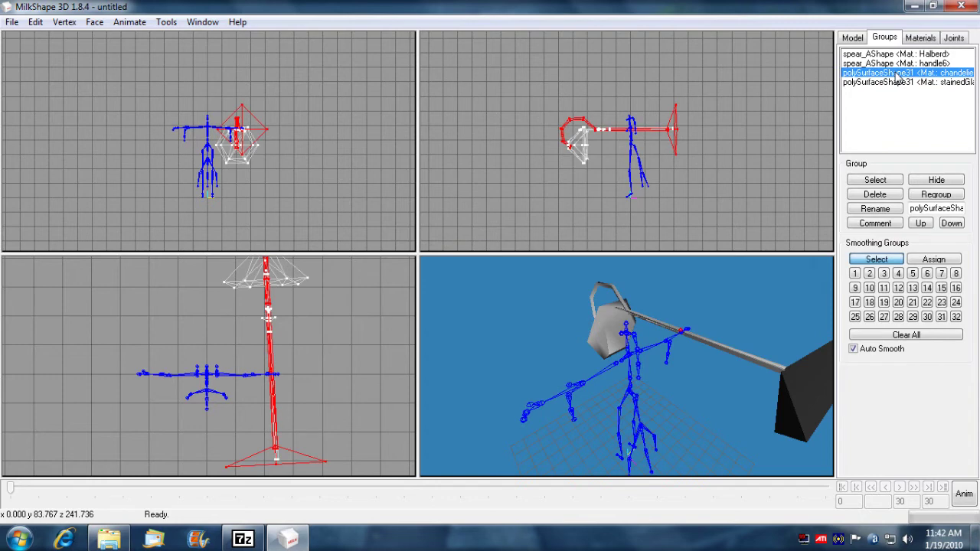
{"action": "left_click", "coordinate": [896, 81]}
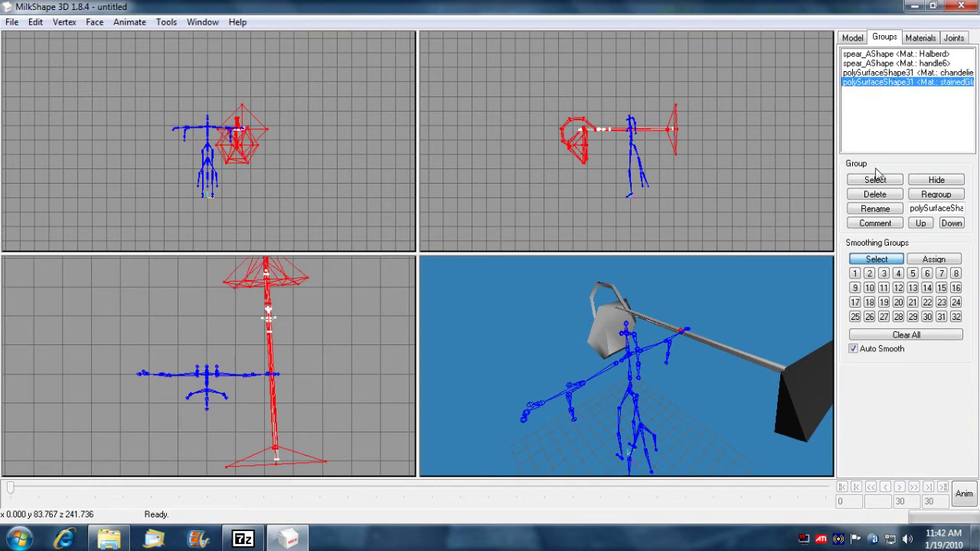
{"action": "left_click", "coordinate": [949, 40]}
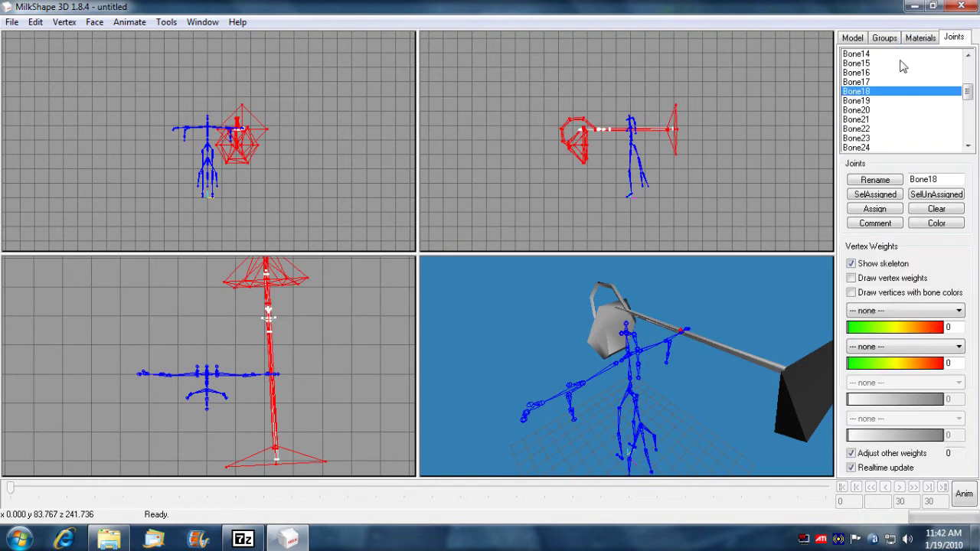
{"action": "left_click", "coordinate": [877, 214]}
{"action": "left_click", "coordinate": [877, 195]}
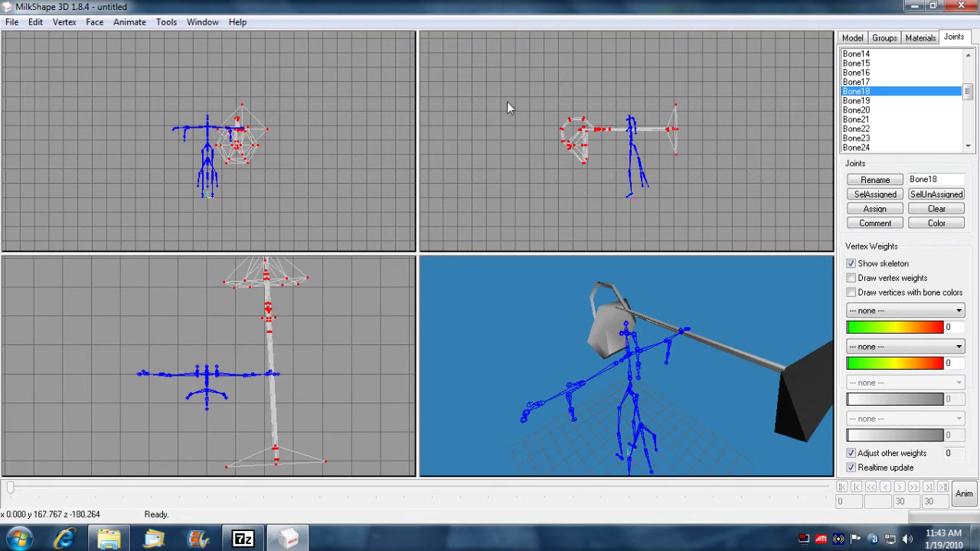
Delete both spear_AShape groups, the Halberd and handle6 parts, from the model.
{"action": "left_click", "coordinate": [885, 38]}
{"action": "left_click", "coordinate": [892, 54]}
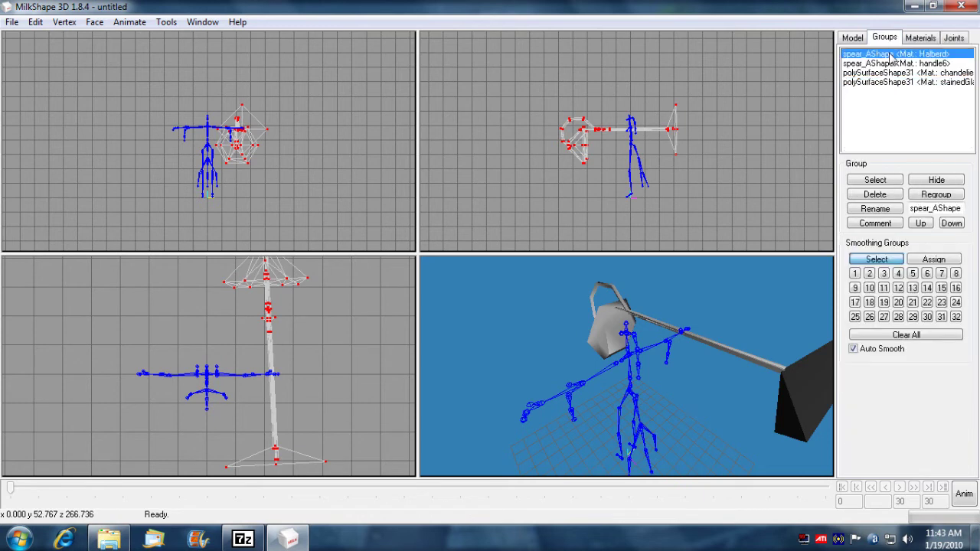
{"action": "left_click", "coordinate": [875, 194]}
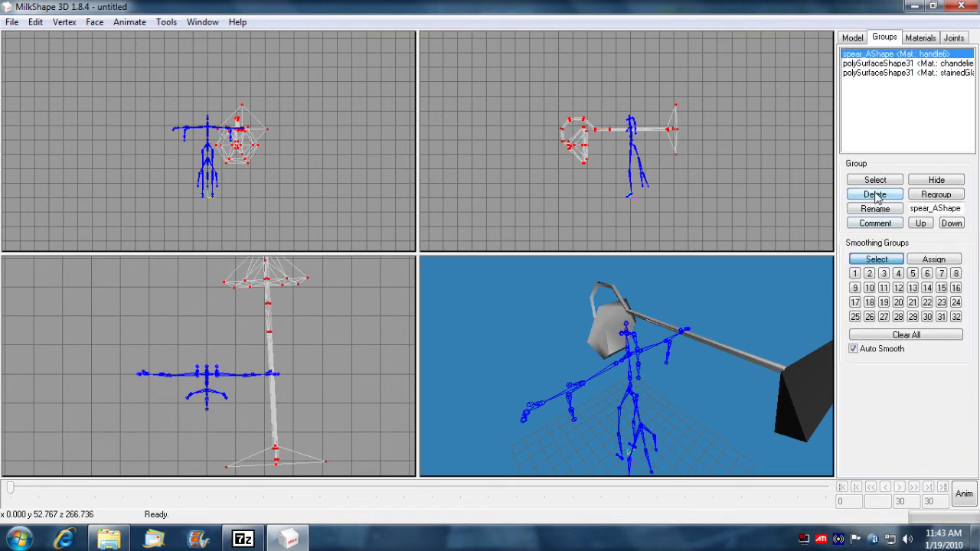
{"action": "left_click", "coordinate": [875, 195]}
Delete the Halberd and handle6 materials, keeping only the chandelier1 and stainedGlassLampSB1 materials.
{"action": "left_click", "coordinate": [923, 38]}
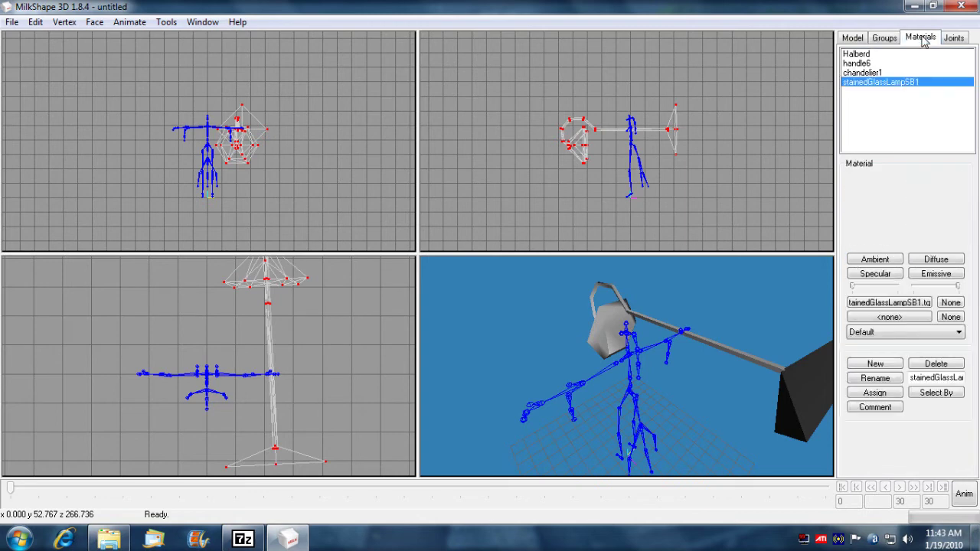
{"action": "left_click", "coordinate": [880, 54]}
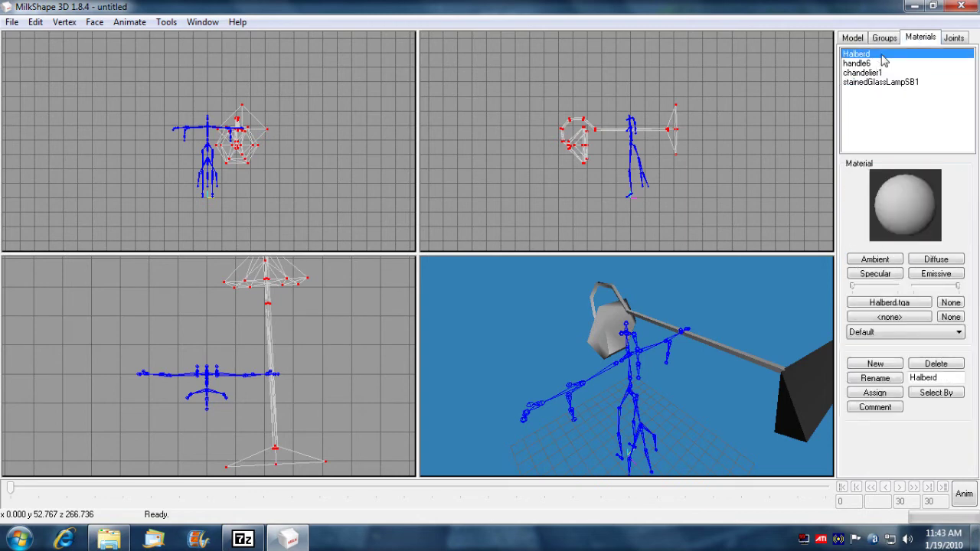
{"action": "left_click", "coordinate": [949, 366]}
{"action": "left_click", "coordinate": [949, 366]}
{"action": "left_click", "coordinate": [884, 64]}
{"action": "left_click", "coordinate": [864, 55]}
{"action": "left_click", "coordinate": [881, 64]}
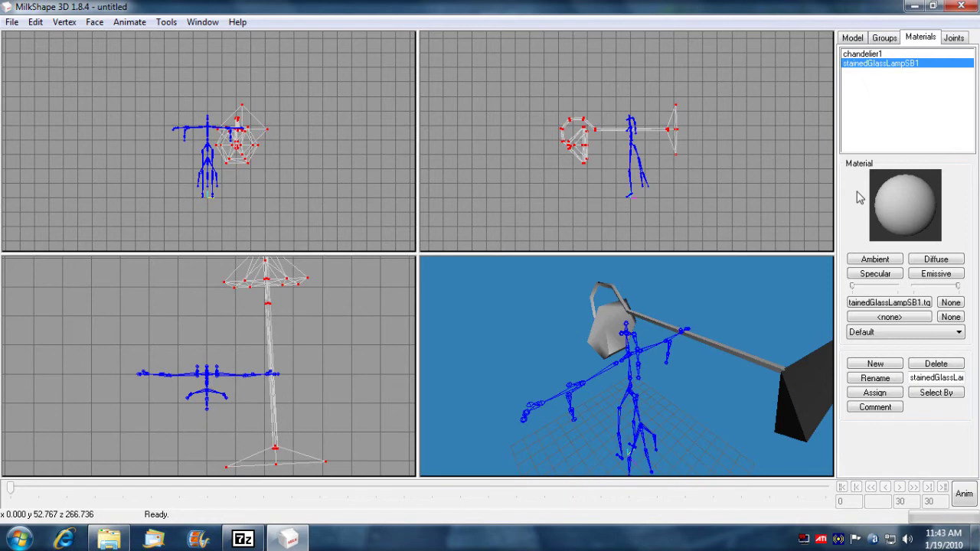
Export the model as a Vampire: the Masquerade NOD, overwriting javo_lamp_weap_3.nod in the models folder.
{"action": "left_click", "coordinate": [852, 38]}
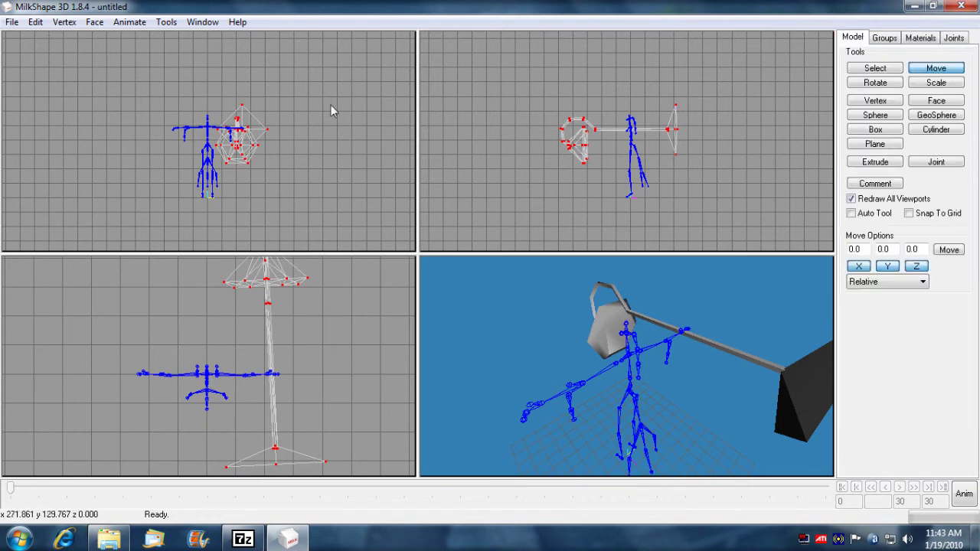
{"action": "left_click", "coordinate": [12, 22]}
{"action": "mouse_move", "coordinate": [47, 141]}
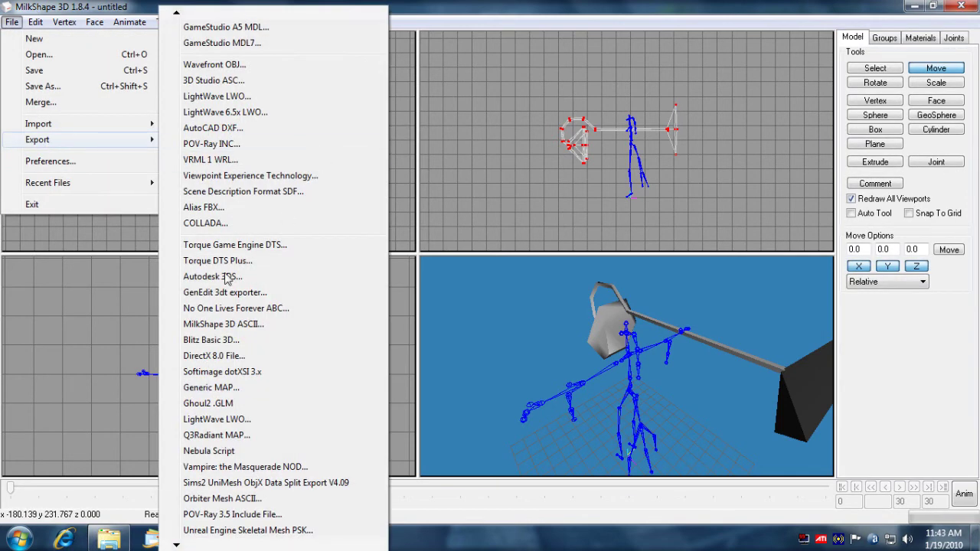
{"action": "left_click", "coordinate": [336, 467]}
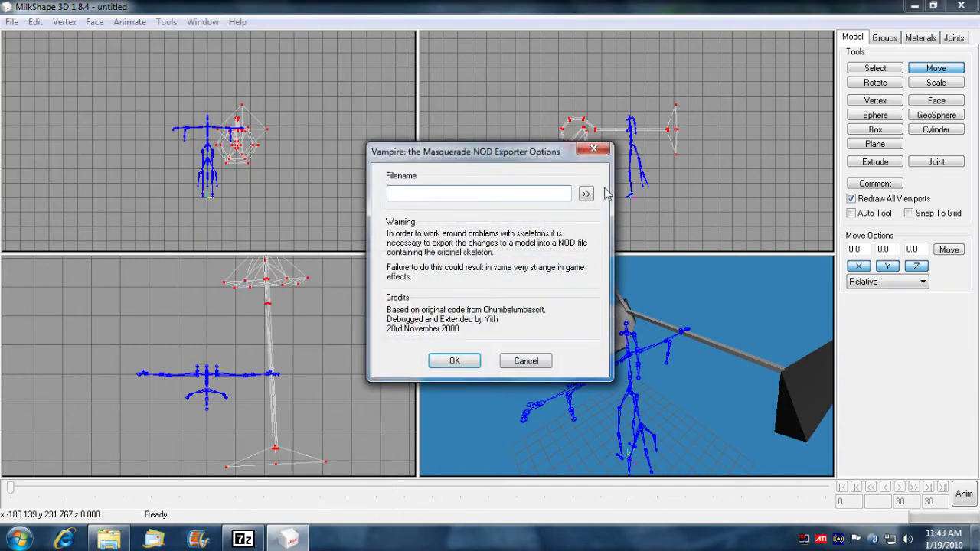
{"action": "left_click", "coordinate": [586, 193]}
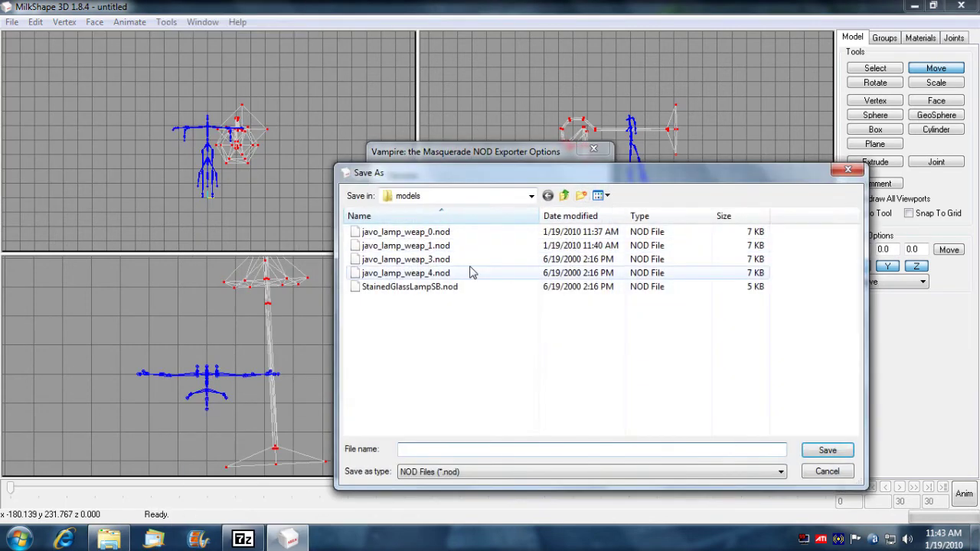
{"action": "left_click", "coordinate": [448, 259]}
{"action": "left_click", "coordinate": [827, 451]}
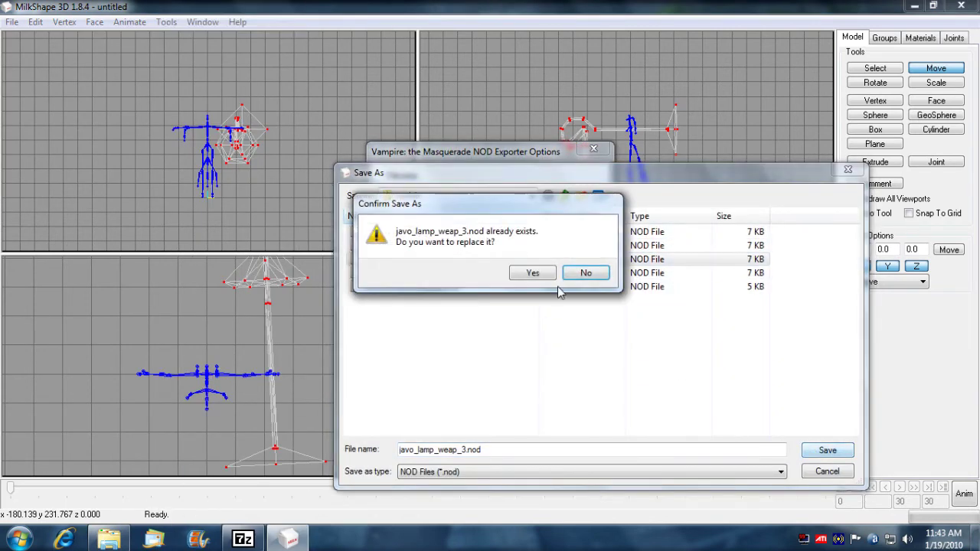
{"action": "left_click", "coordinate": [531, 274]}
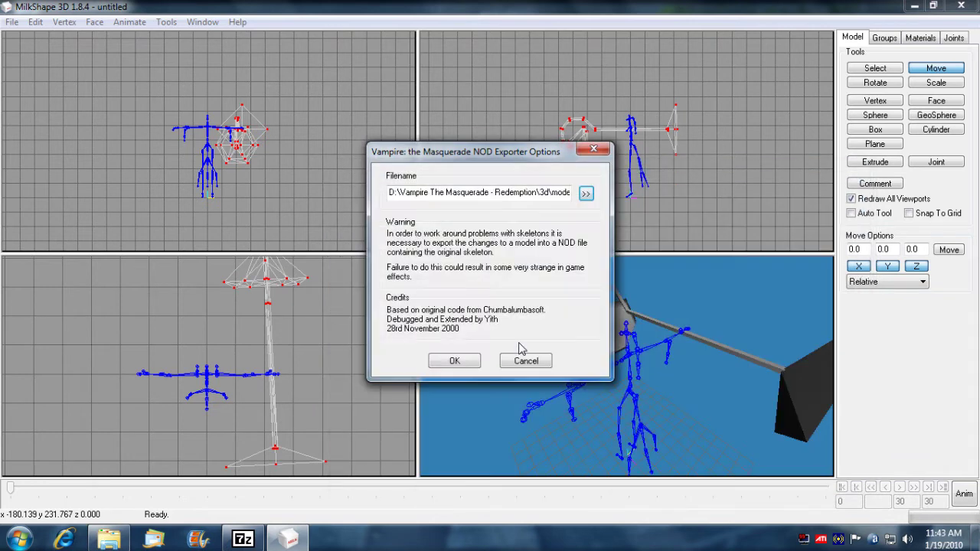
{"action": "left_click", "coordinate": [455, 361]}
Start a new empty scene without saving the modified model.
{"action": "left_click", "coordinate": [10, 22]}
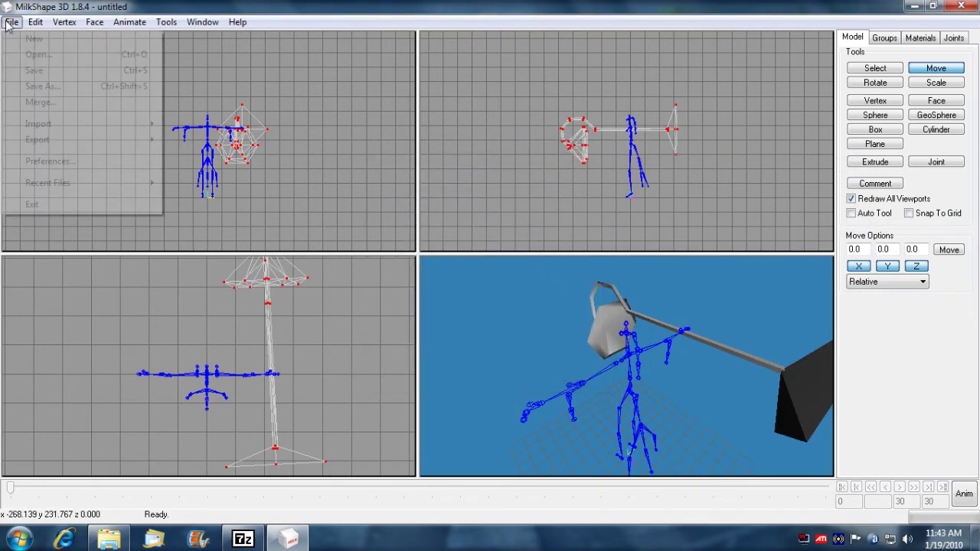
{"action": "left_click", "coordinate": [32, 39]}
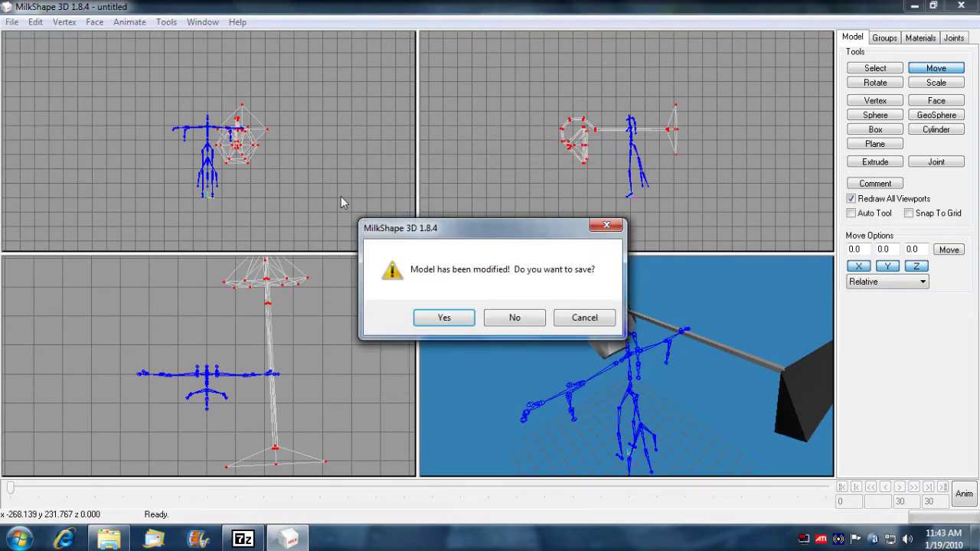
{"action": "left_click", "coordinate": [518, 322]}
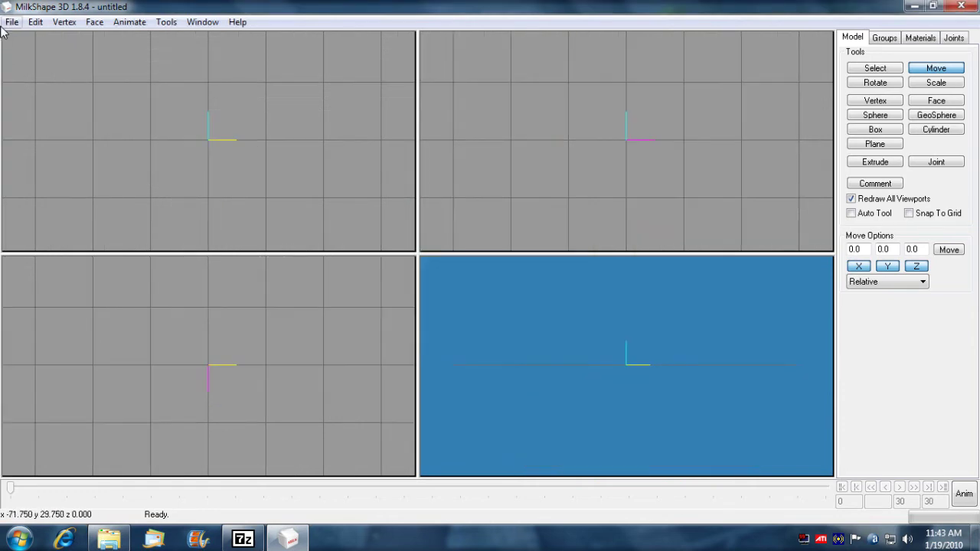
Import javo_lamp_weap_4.nod as a Vampire: the Masquerade NOD model.
{"action": "left_click", "coordinate": [12, 22]}
{"action": "mouse_move", "coordinate": [59, 124]}
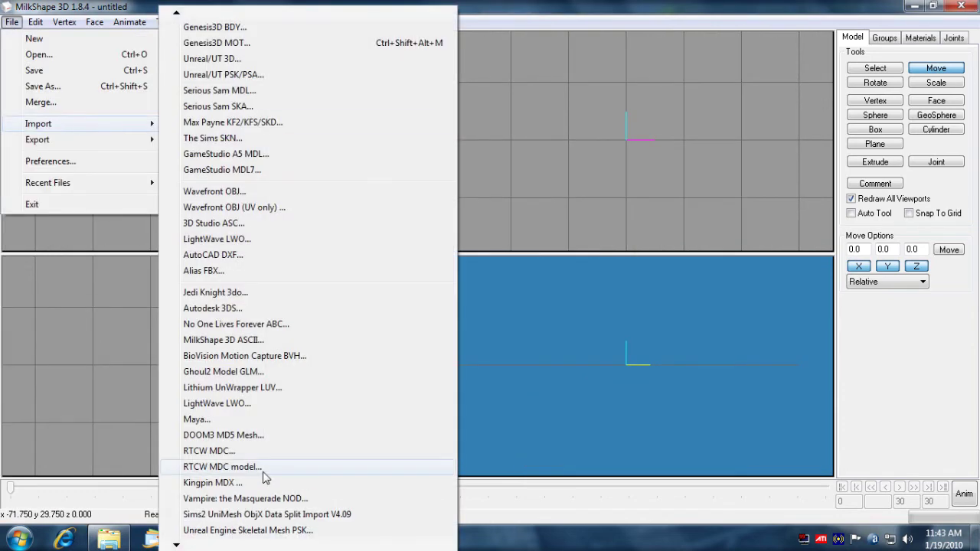
{"action": "left_click", "coordinate": [256, 498]}
{"action": "left_click", "coordinate": [586, 185]}
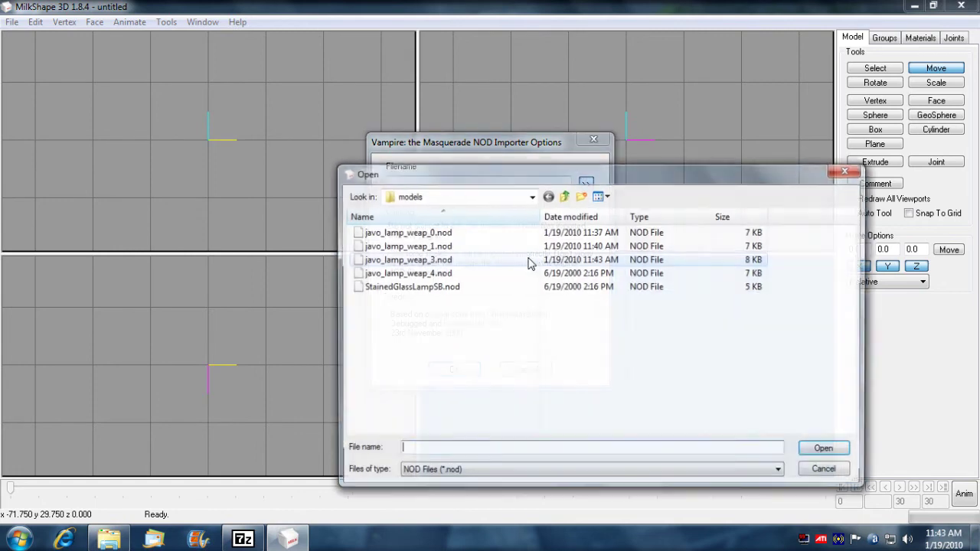
{"action": "left_click", "coordinate": [429, 273]}
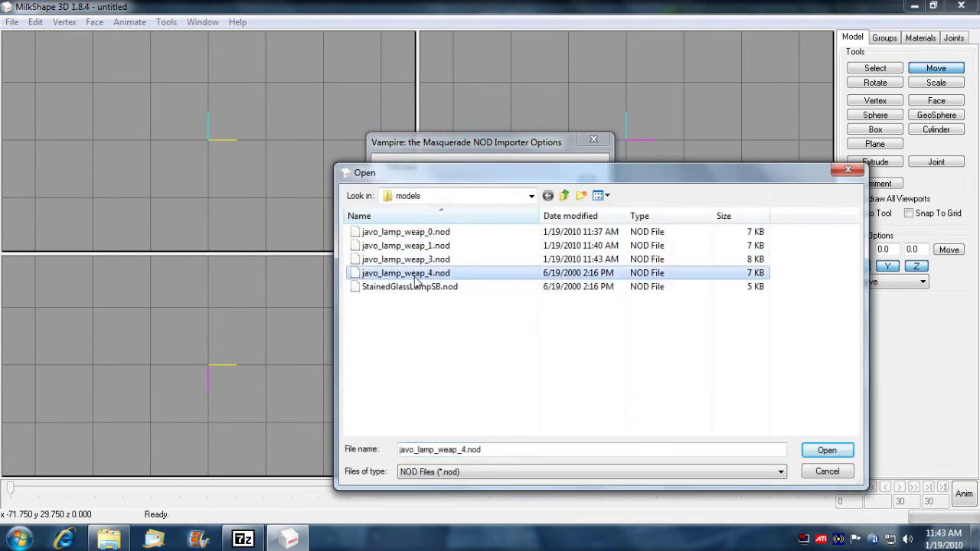
{"action": "double_click", "coordinate": [422, 274]}
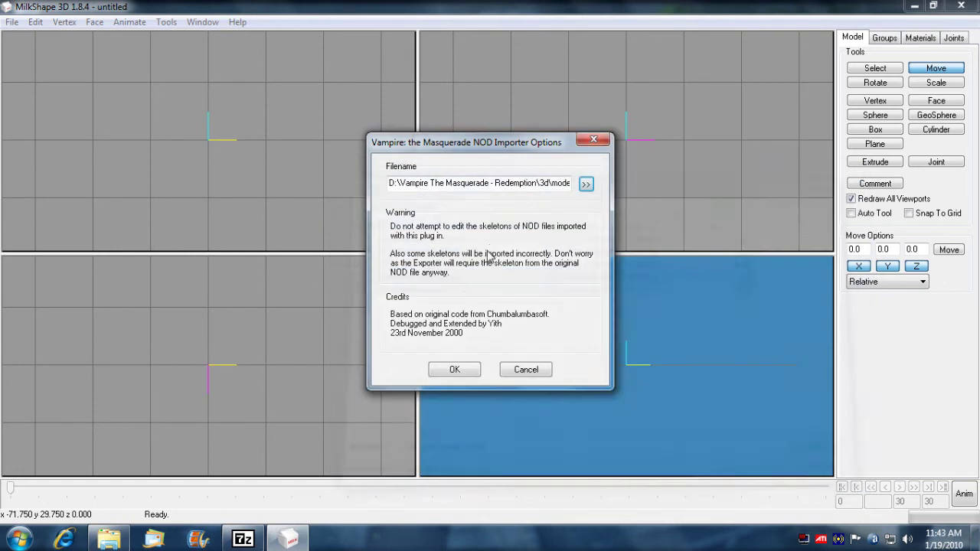
{"action": "left_click", "coordinate": [459, 370]}
{"action": "left_click_drag", "start_coordinate": [581, 384], "coordinate": [636, 382]}
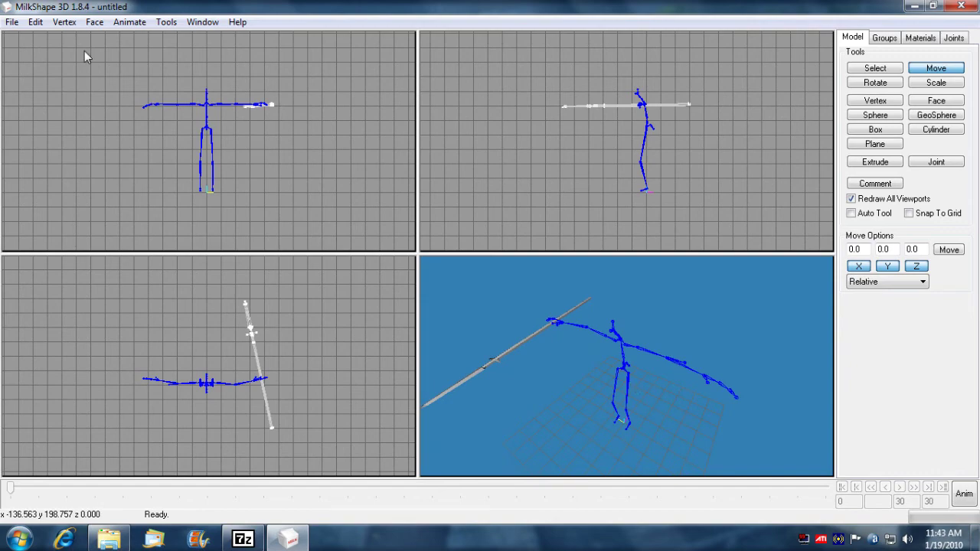
Merge the saved stained glass lamp model into the scene with the spear and skeleton.
{"action": "left_click", "coordinate": [11, 21]}
{"action": "left_click", "coordinate": [57, 108]}
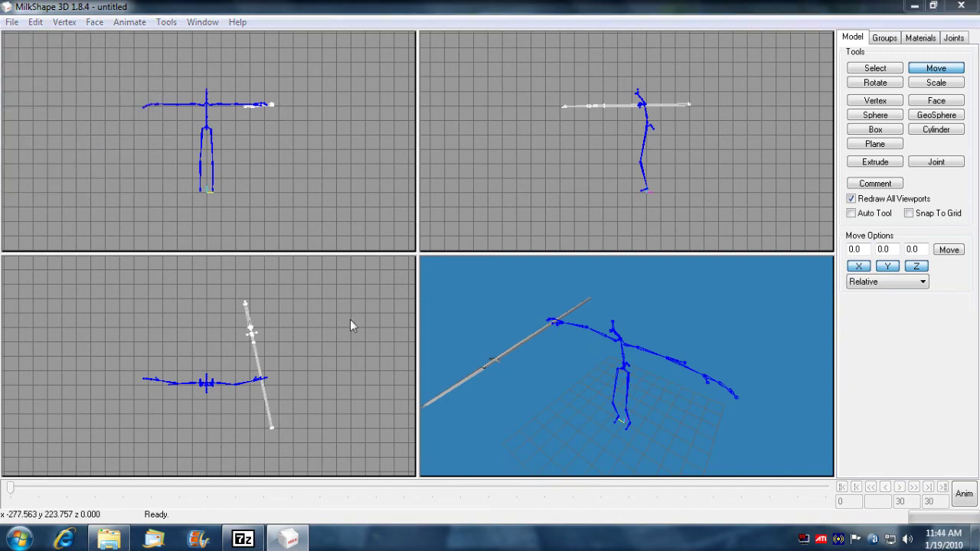
{"action": "left_click", "coordinate": [175, 261]}
{"action": "double_click", "coordinate": [176, 261]}
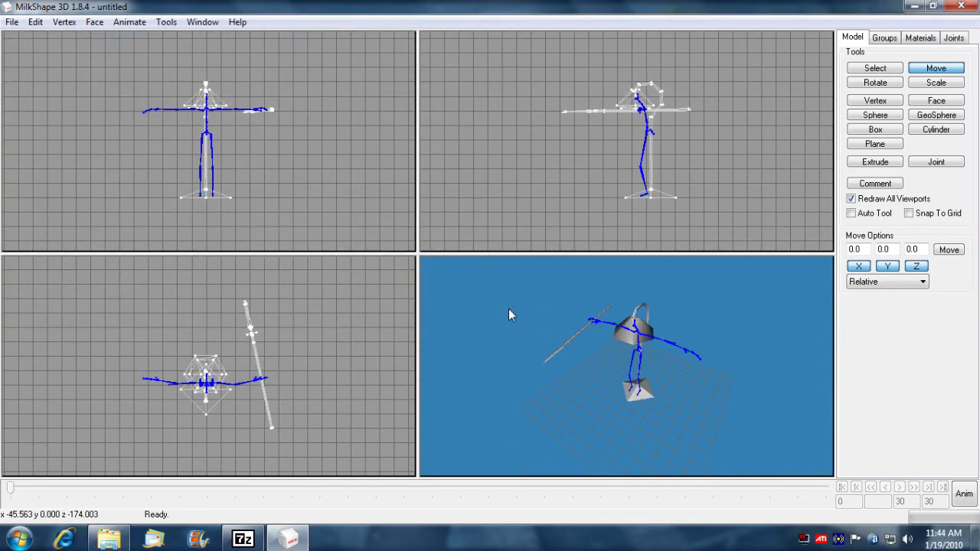
{"action": "left_click_drag", "start_coordinate": [508, 309], "coordinate": [659, 383]}
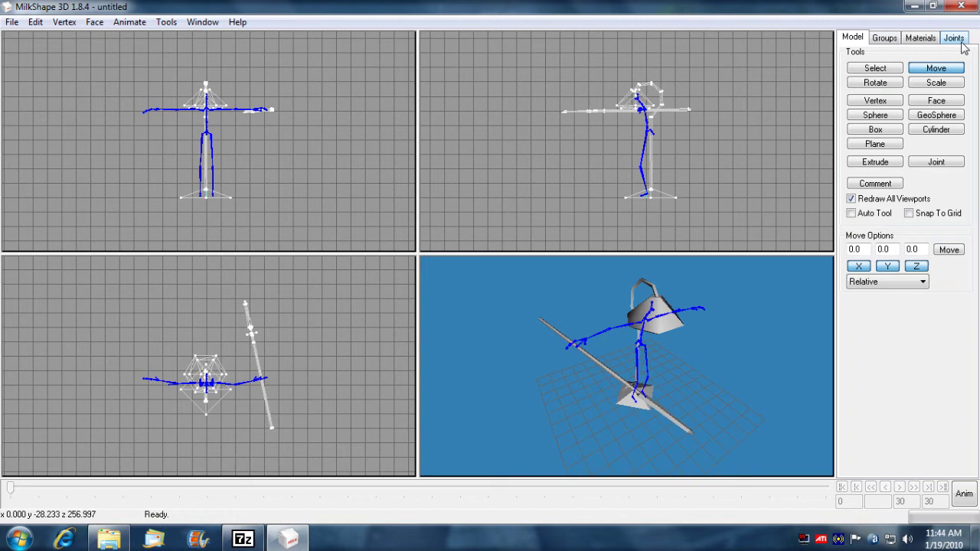
Select both polySurfaceShape31 lamp groups and rotate them in the side view until the lamp lies parallel to the spear.
{"action": "left_click", "coordinate": [884, 40]}
{"action": "left_click", "coordinate": [894, 74]}
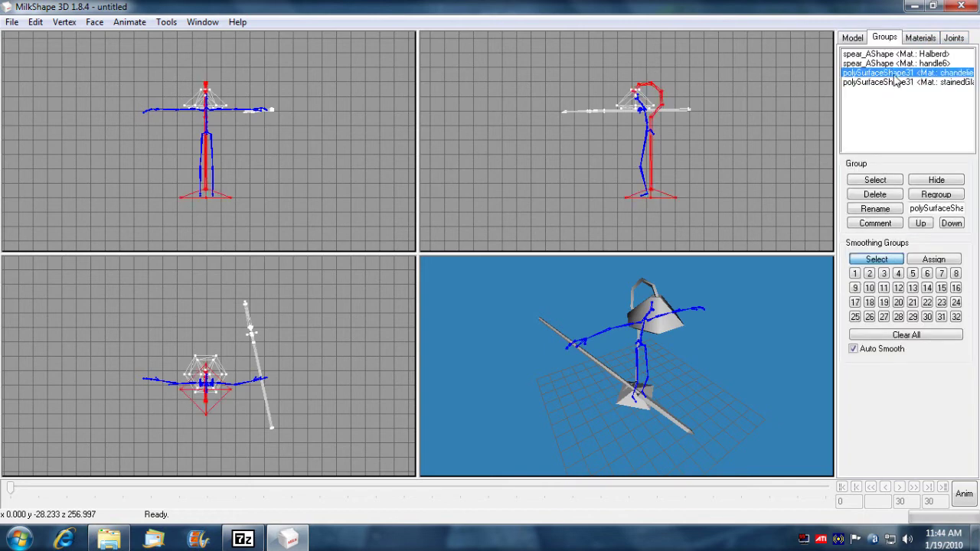
{"action": "double_click", "coordinate": [894, 75]}
{"action": "left_click", "coordinate": [853, 38]}
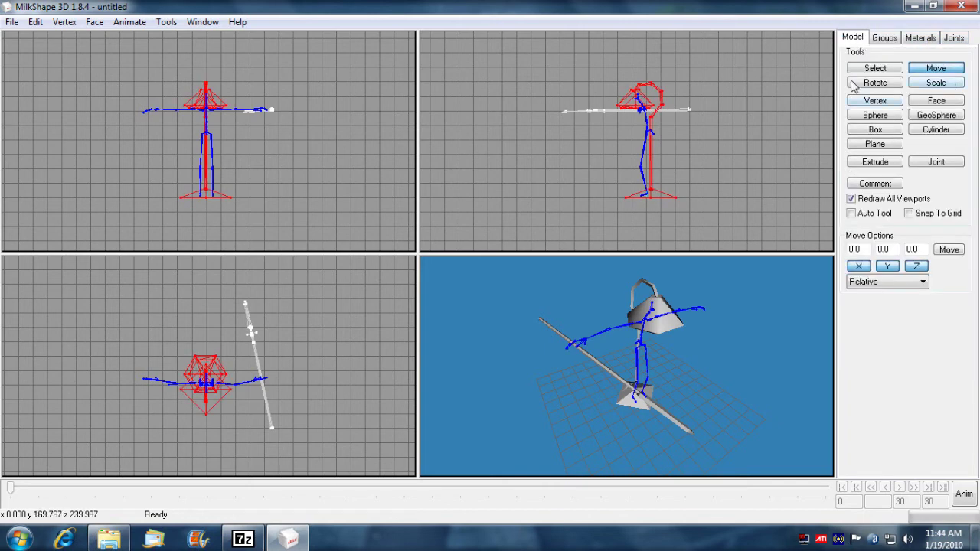
{"action": "left_click", "coordinate": [875, 82]}
{"action": "left_click_drag", "start_coordinate": [691, 182], "coordinate": [640, 121]}
Move the lamp sideways onto the spear and rotate it in the top view to match the spear's slant.
{"action": "left_click", "coordinate": [935, 69]}
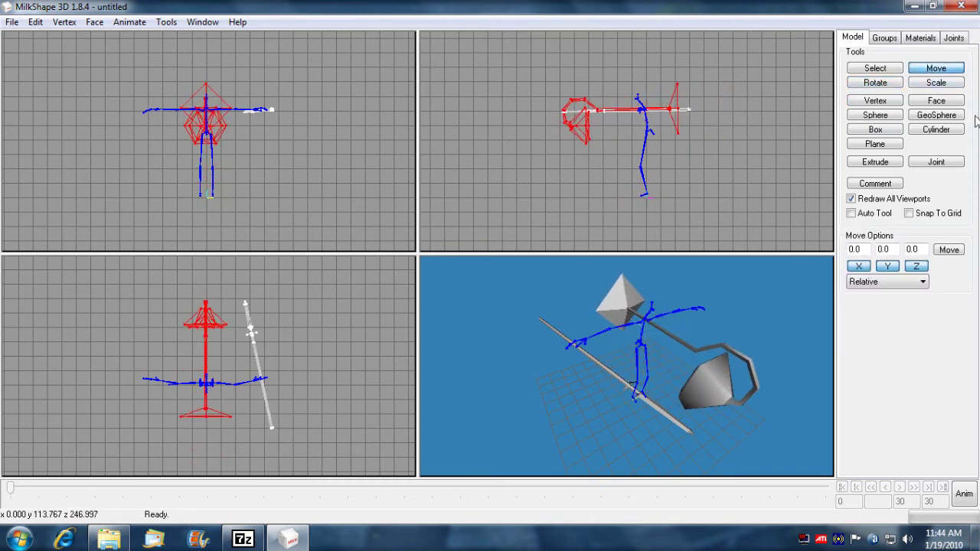
{"action": "left_click_drag", "start_coordinate": [225, 373], "coordinate": [277, 375]}
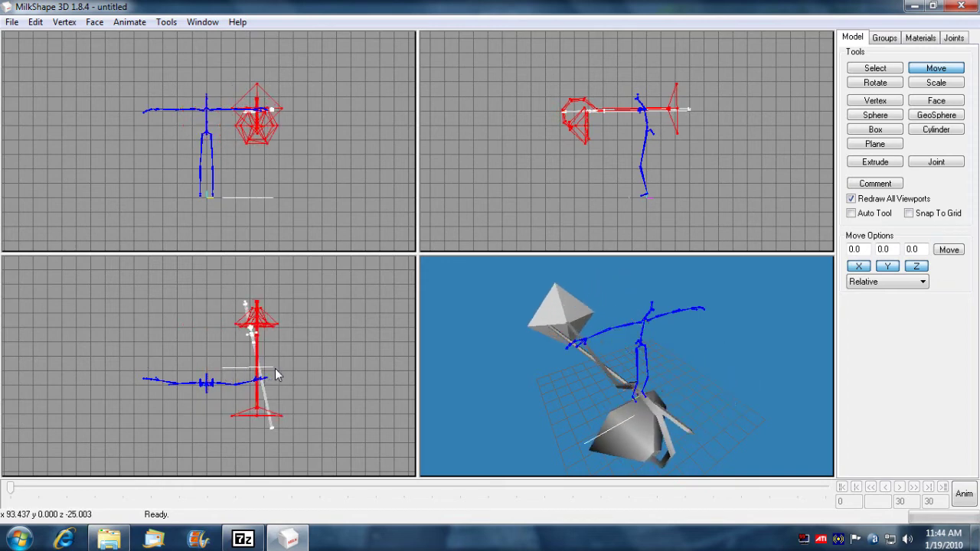
{"action": "left_click", "coordinate": [875, 83]}
{"action": "left_click_drag", "start_coordinate": [381, 379], "coordinate": [384, 370]}
{"action": "left_click", "coordinate": [935, 68]}
{"action": "left_click_drag", "start_coordinate": [321, 399], "coordinate": [316, 399]}
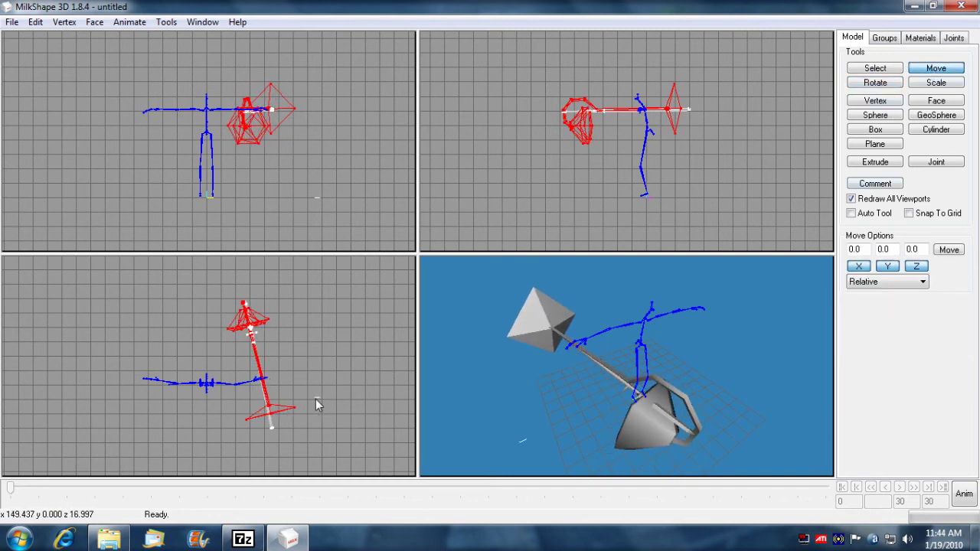
Fine-tune the lamp's rotation in the top view and lower it slightly in the side view to line up with the spear.
{"action": "left_click", "coordinate": [875, 82]}
{"action": "left_click_drag", "start_coordinate": [389, 421], "coordinate": [390, 423]}
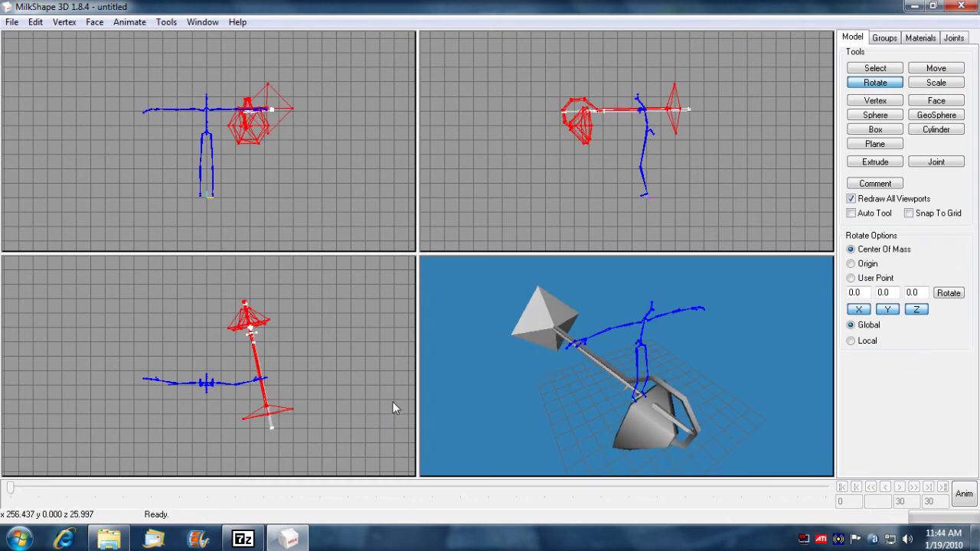
{"action": "left_click", "coordinate": [936, 68]}
{"action": "left_click_drag", "start_coordinate": [617, 135], "coordinate": [616, 137]}
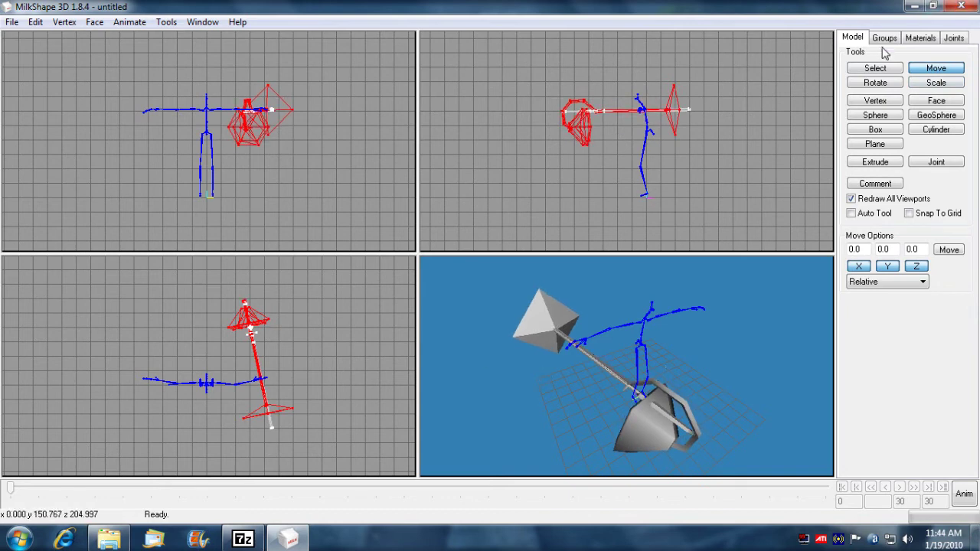
Select the vertices assigned to Bone24 and Bone25 to identify which bone carries the spear.
{"action": "left_click", "coordinate": [953, 38]}
{"action": "left_click_drag", "start_coordinate": [967, 128], "coordinate": [966, 107]}
{"action": "left_click_drag", "start_coordinate": [872, 100], "coordinate": [877, 134]}
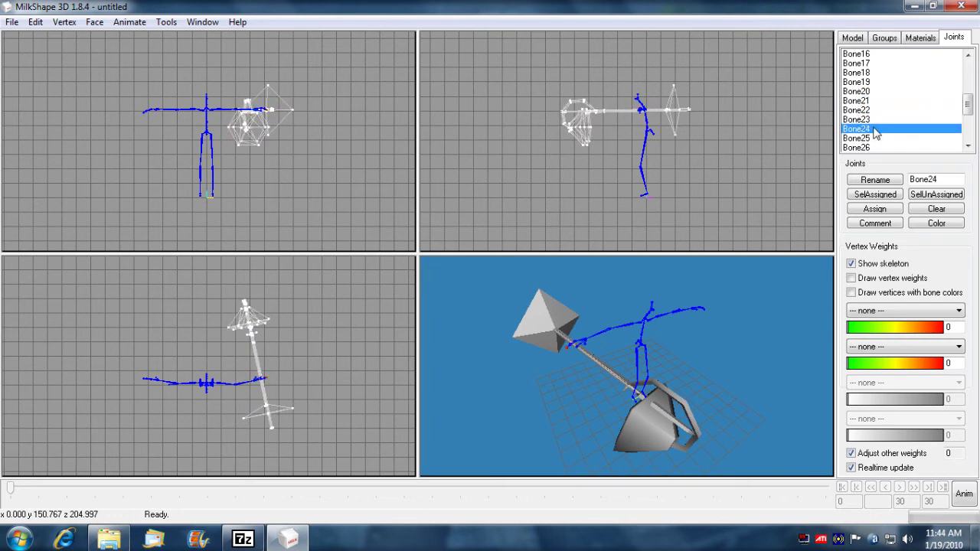
{"action": "left_click", "coordinate": [881, 196]}
{"action": "left_click", "coordinate": [877, 139]}
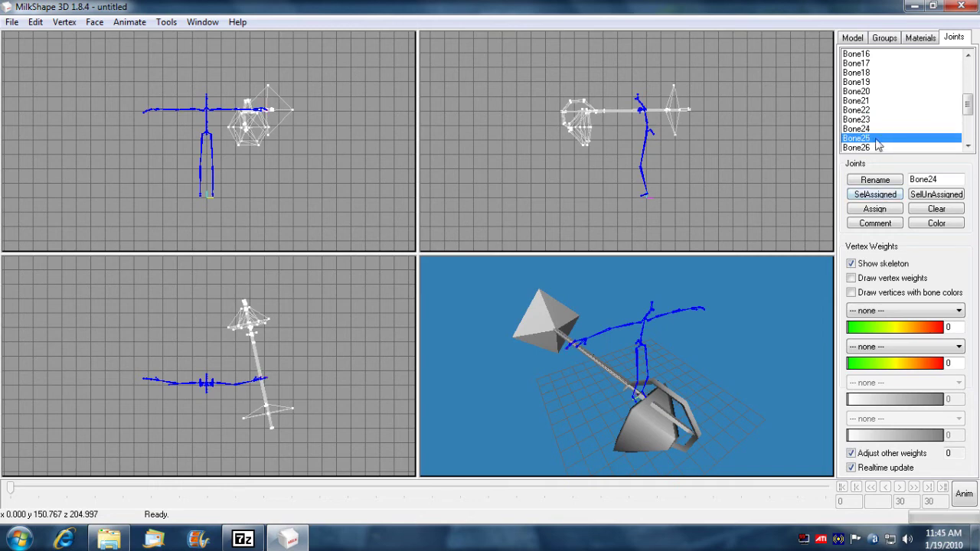
{"action": "left_click", "coordinate": [875, 196]}
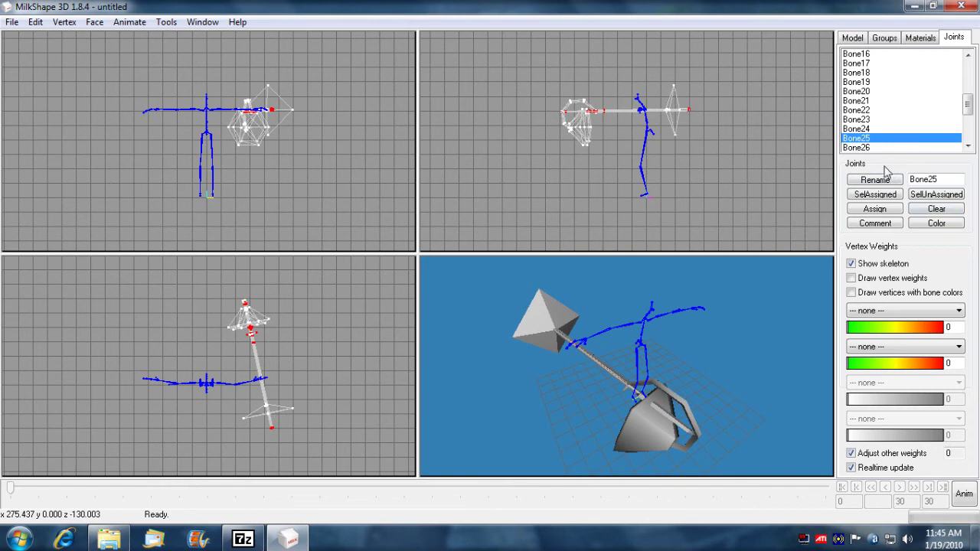
Check in the 3D view where Bone25 sits on the skeleton relative to the spear's grip.
{"action": "left_click", "coordinate": [876, 139]}
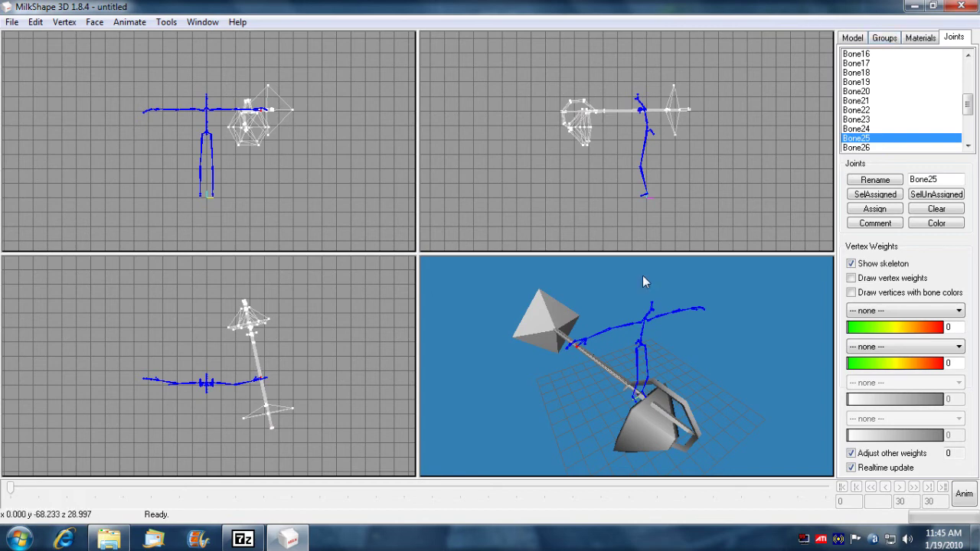
{"action": "scroll", "coordinate": [642, 275], "scroll_direction": "up", "scroll_amount": 4}
{"action": "scroll", "coordinate": [582, 358], "scroll_direction": "down", "scroll_amount": 5}
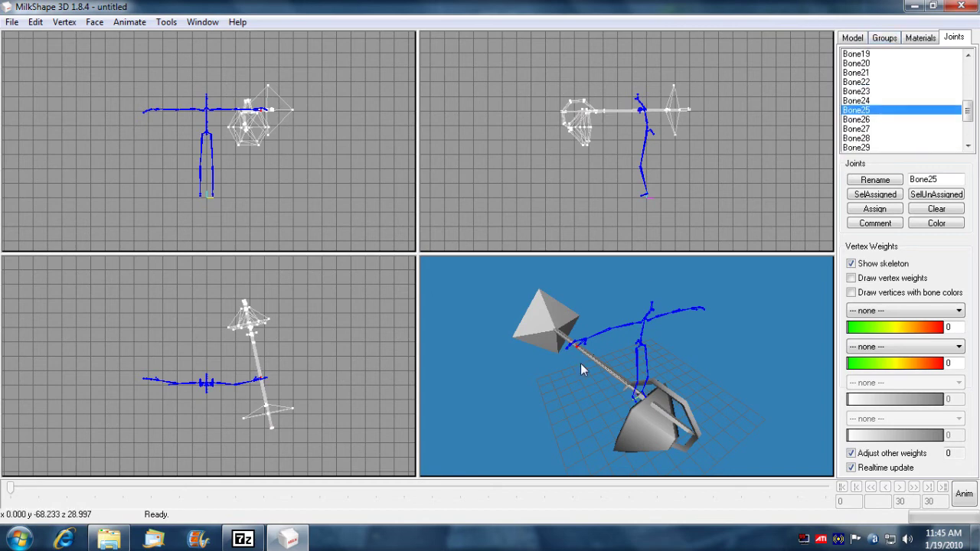
{"action": "right_click_drag", "start_coordinate": [580, 363], "coordinate": [578, 353]}
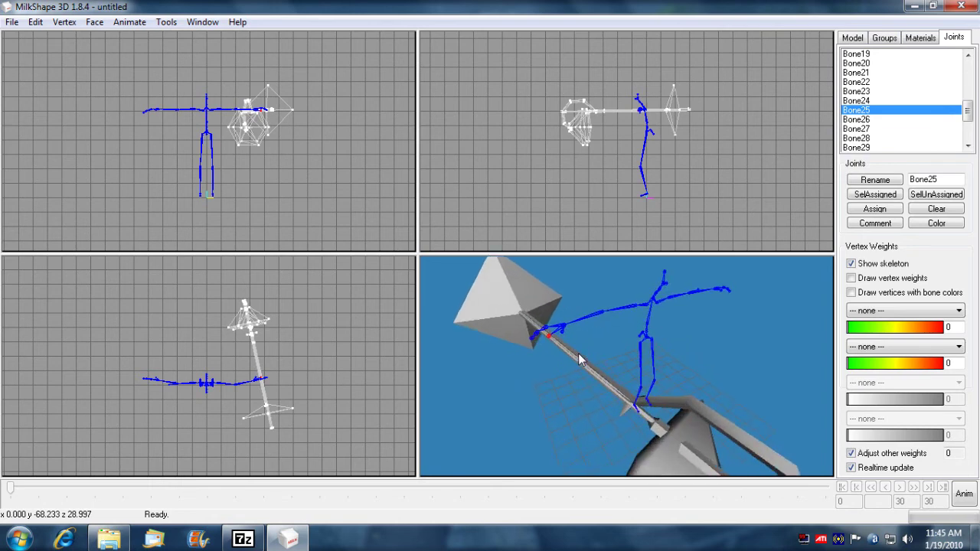
Assign both lamp groups, with the chandelier and stained glass materials, to Bone25 and select the bone's assigned vertices to check them.
{"action": "left_click", "coordinate": [886, 38]}
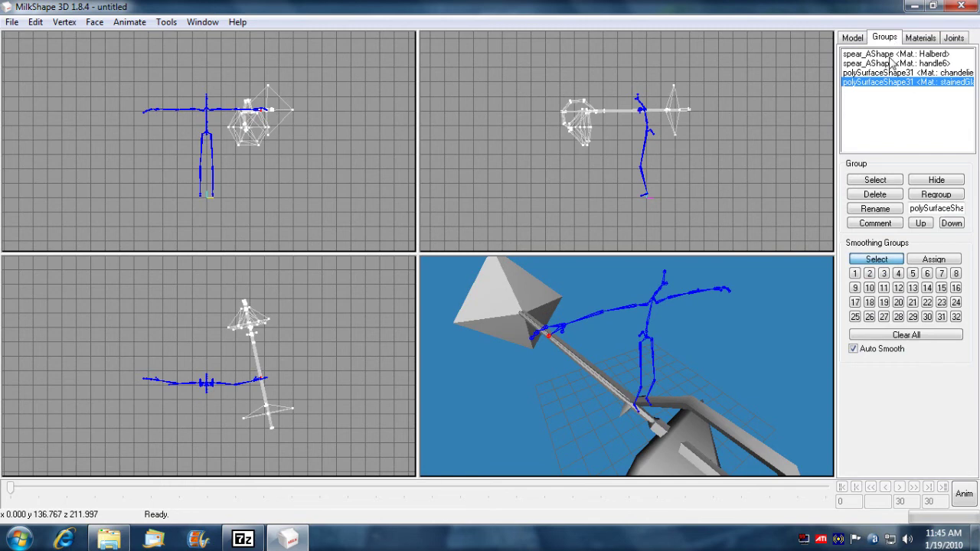
{"action": "left_click", "coordinate": [894, 73]}
{"action": "left_click", "coordinate": [896, 82]}
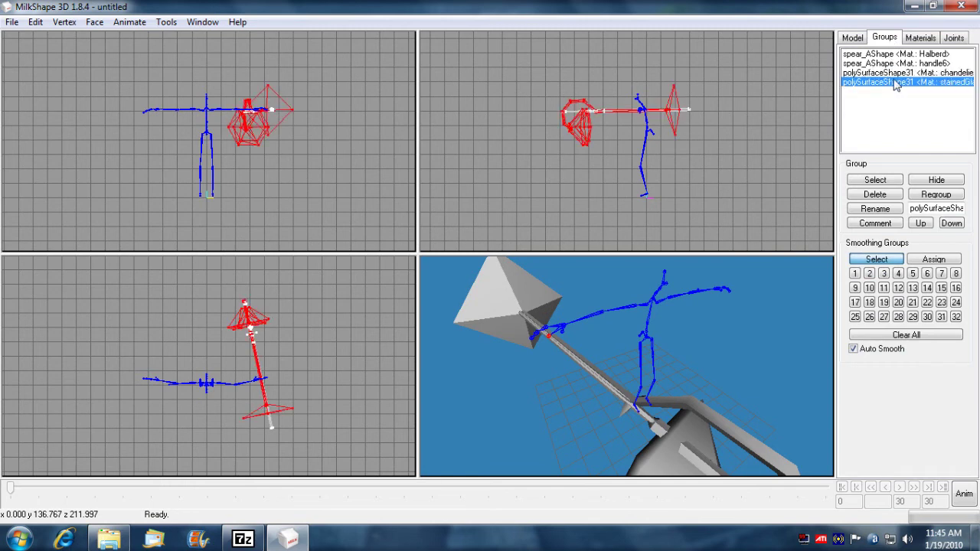
{"action": "left_click", "coordinate": [962, 42]}
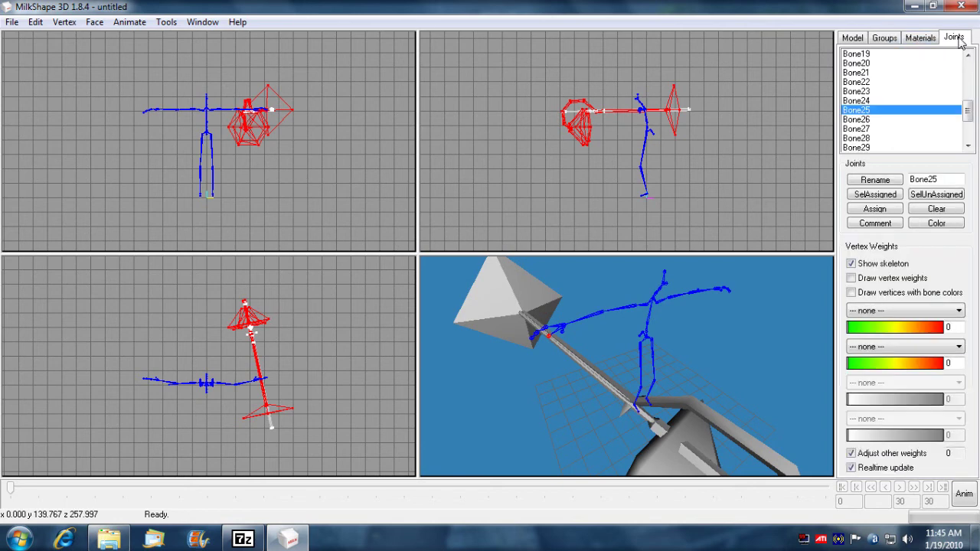
{"action": "left_click", "coordinate": [875, 211]}
{"action": "left_click", "coordinate": [876, 196]}
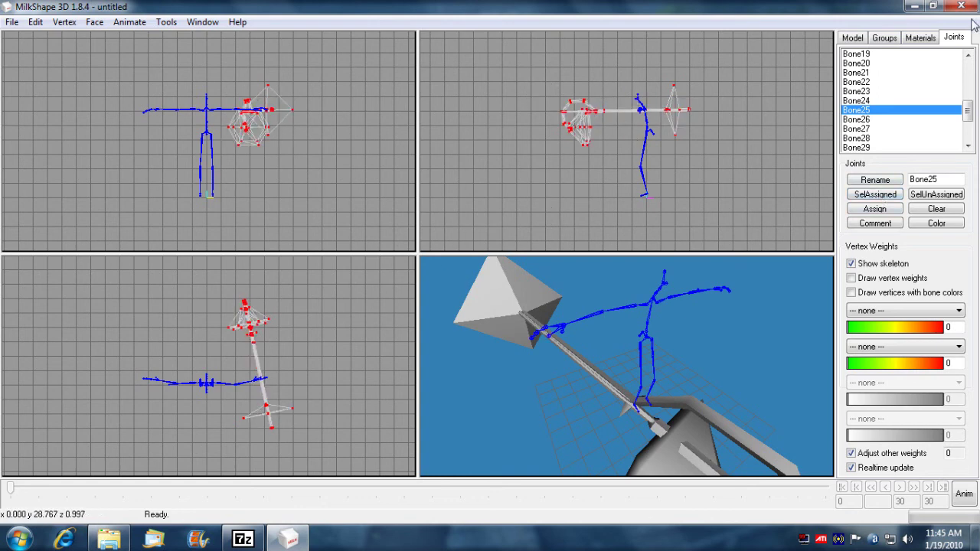
Delete the two spear_AShape groups that use the Halberd and handle6 materials.
{"action": "left_click", "coordinate": [885, 38]}
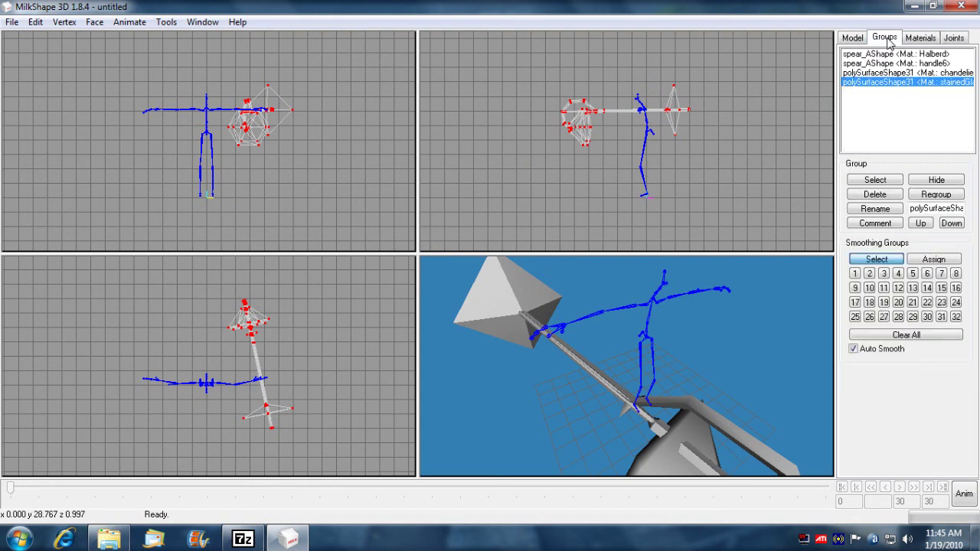
{"action": "left_click", "coordinate": [892, 54]}
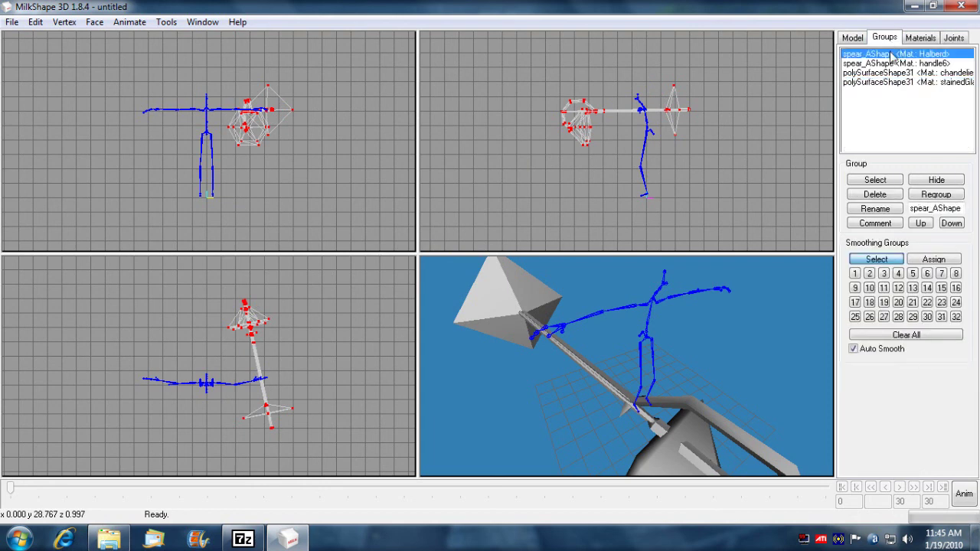
{"action": "left_click", "coordinate": [875, 194]}
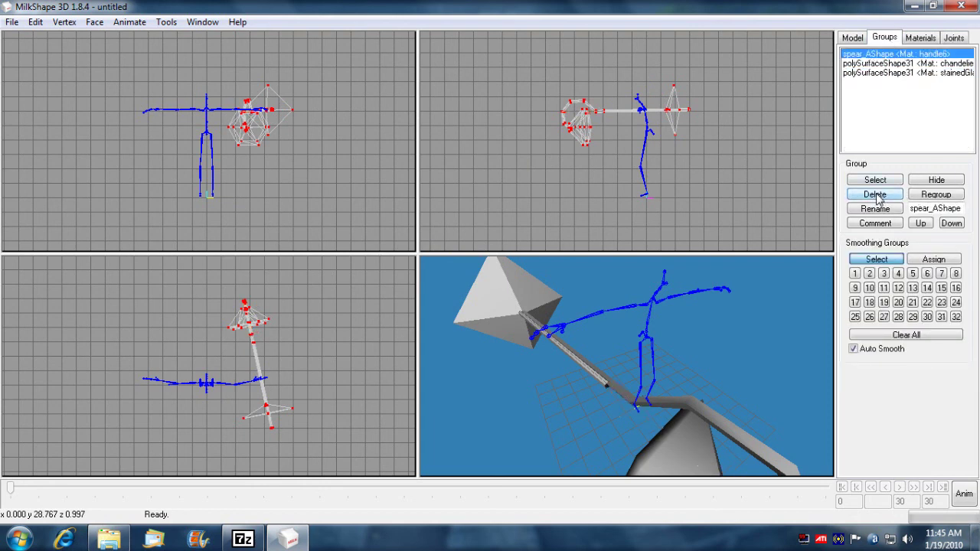
{"action": "left_click", "coordinate": [875, 195]}
Delete the unused Halberd and handle6 materials, keeping chandelier1 and stainedGlassLampSB1.
{"action": "left_click", "coordinate": [920, 38]}
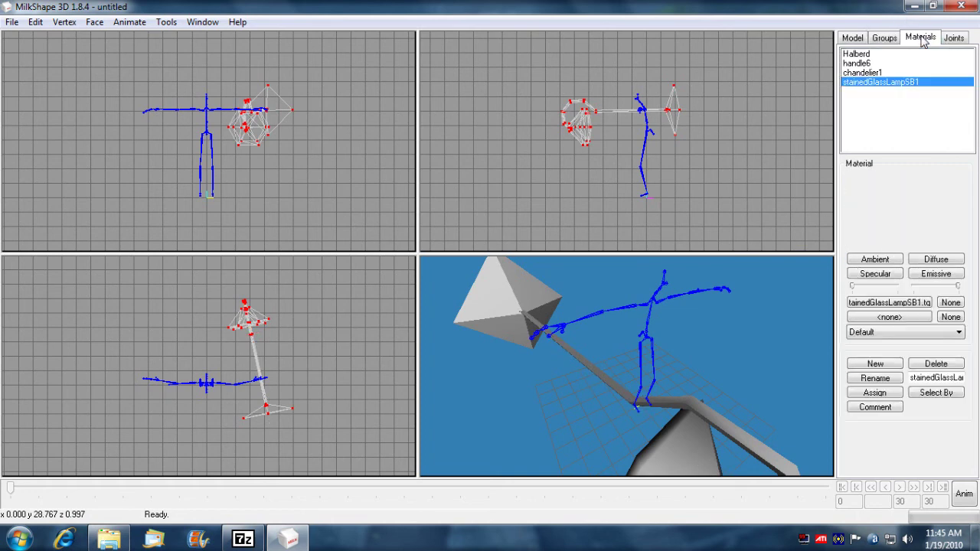
{"action": "left_click", "coordinate": [880, 54]}
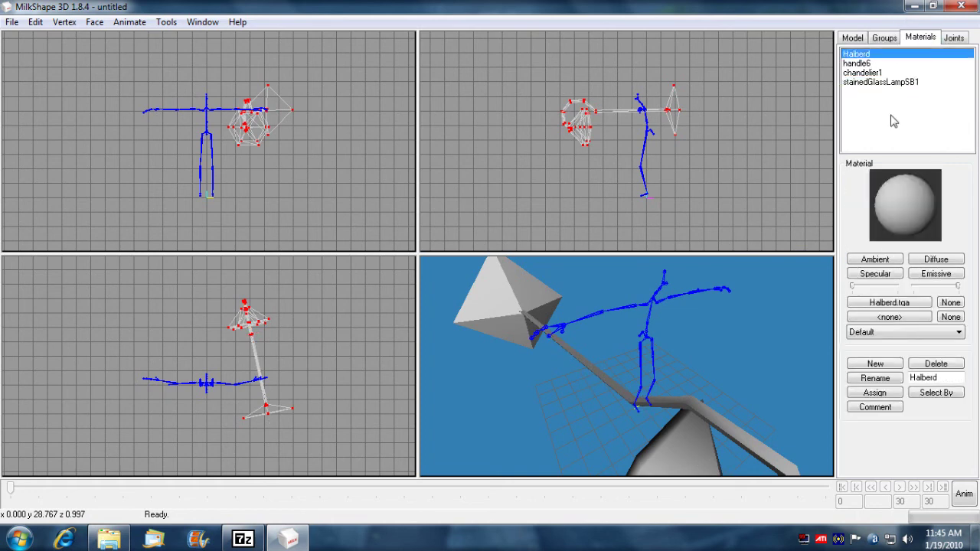
{"action": "left_click", "coordinate": [943, 366]}
{"action": "left_click", "coordinate": [943, 366]}
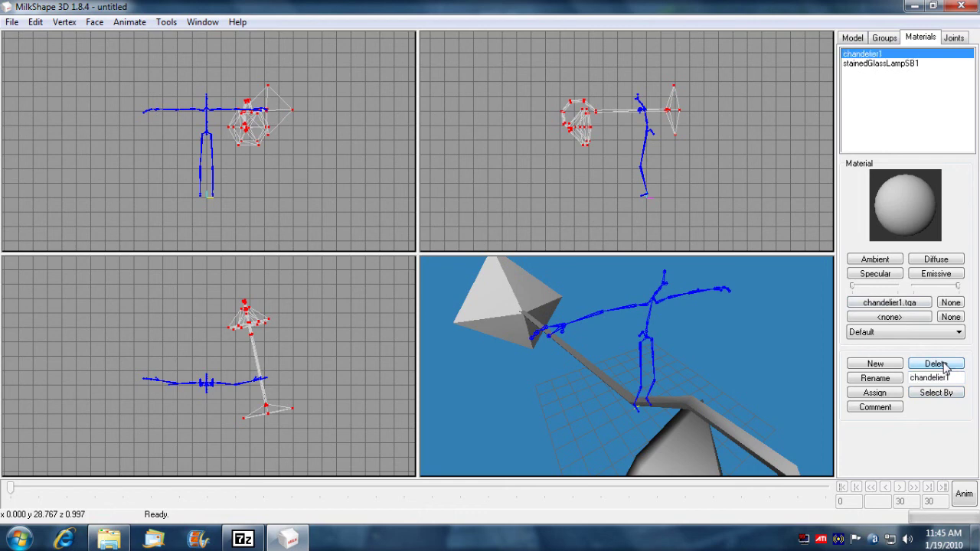
{"action": "left_click", "coordinate": [871, 64]}
{"action": "left_click", "coordinate": [872, 53]}
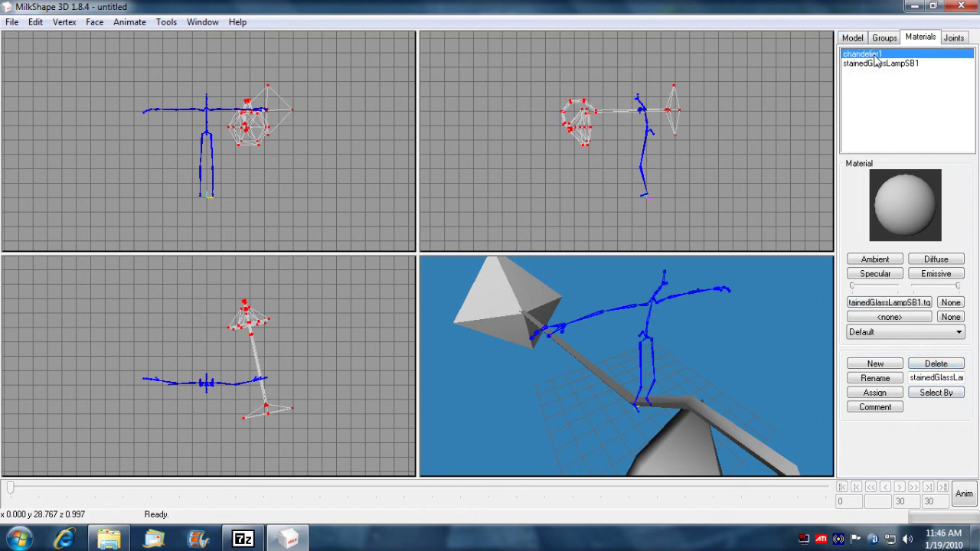
Export the lamp model in Vampire: the Masquerade NOD format, overwriting javo_lamp_weap_4.nod in the models folder.
{"action": "left_click", "coordinate": [884, 37]}
{"action": "left_click_drag", "start_coordinate": [625, 365], "coordinate": [643, 344]}
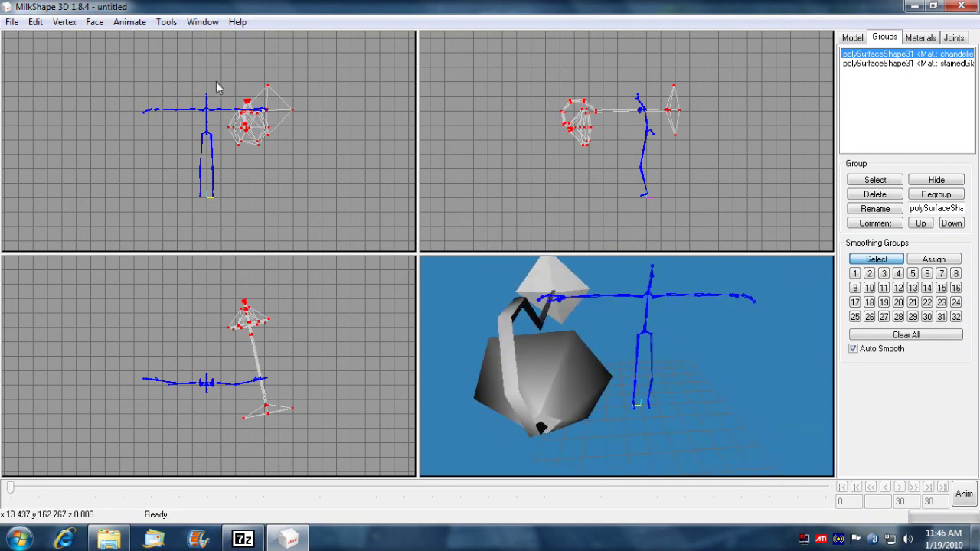
{"action": "left_click", "coordinate": [13, 23]}
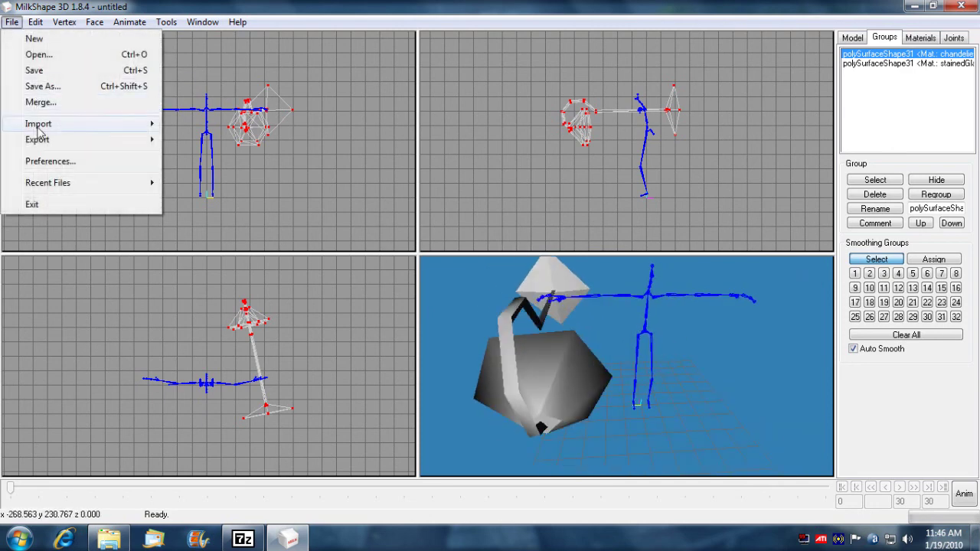
{"action": "mouse_move", "coordinate": [45, 142]}
{"action": "left_click", "coordinate": [252, 466]}
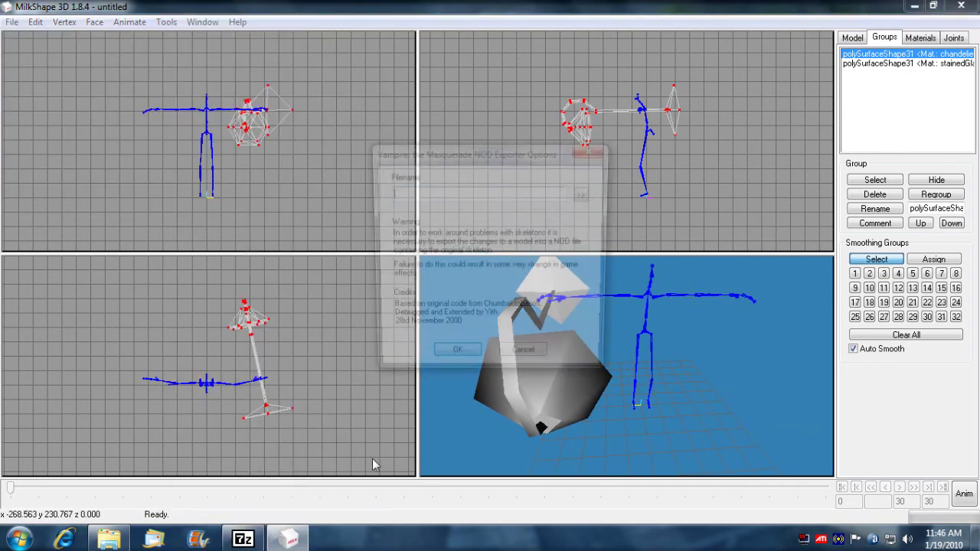
{"action": "left_click", "coordinate": [586, 193]}
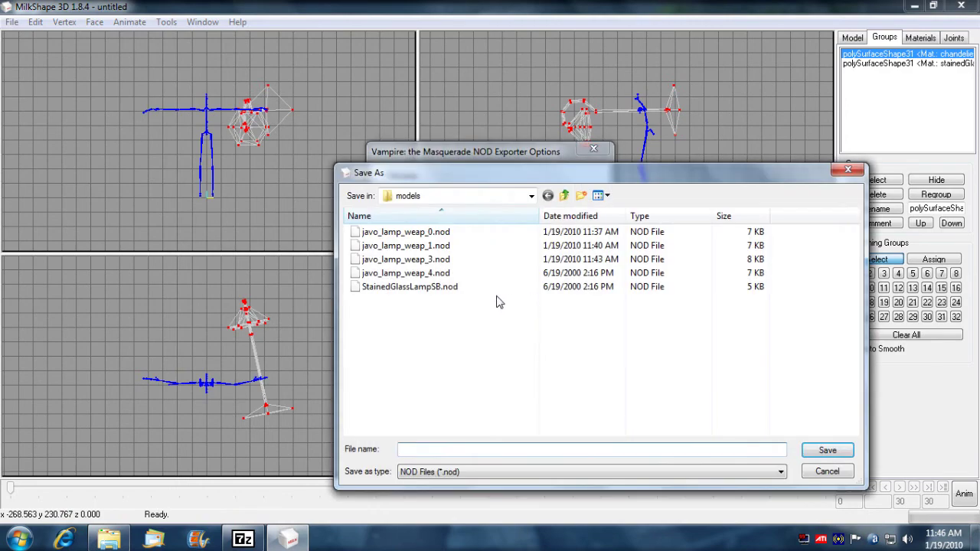
{"action": "left_click", "coordinate": [459, 273]}
{"action": "left_click", "coordinate": [828, 450]}
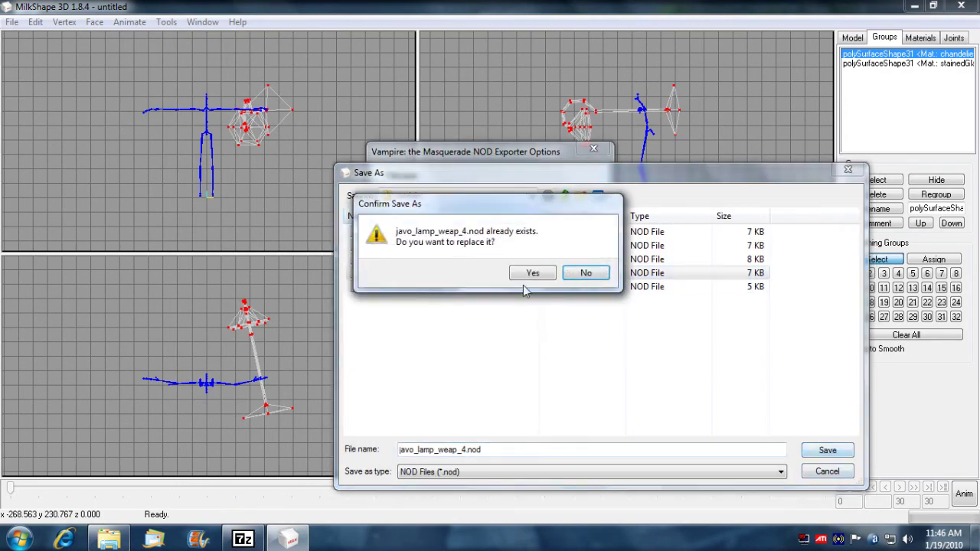
{"action": "left_click", "coordinate": [531, 271]}
{"action": "left_click", "coordinate": [455, 359]}
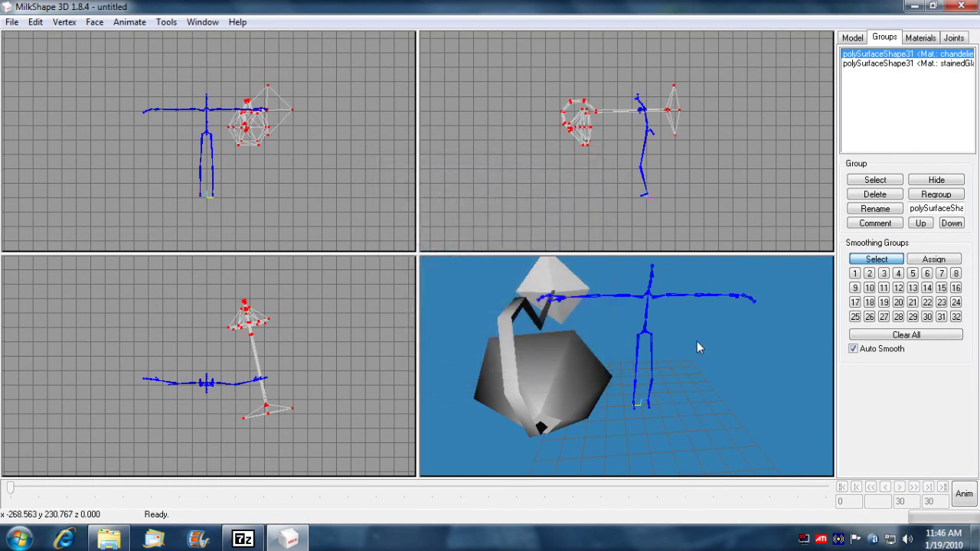
Exit MilkShape 3D and select the NOT Editor shortcut on the desktop.
{"action": "left_click_drag", "start_coordinate": [697, 342], "coordinate": [663, 334]}
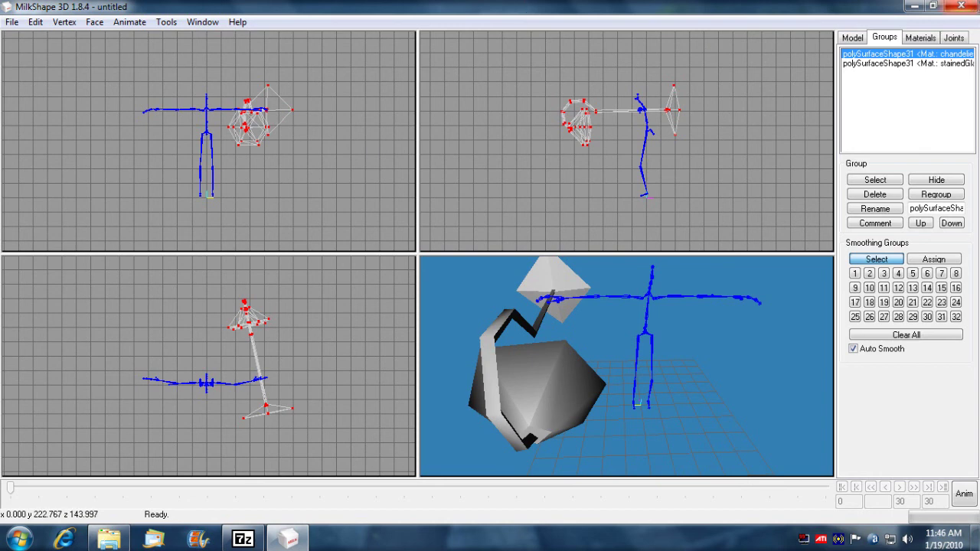
{"action": "left_click", "coordinate": [970, 6]}
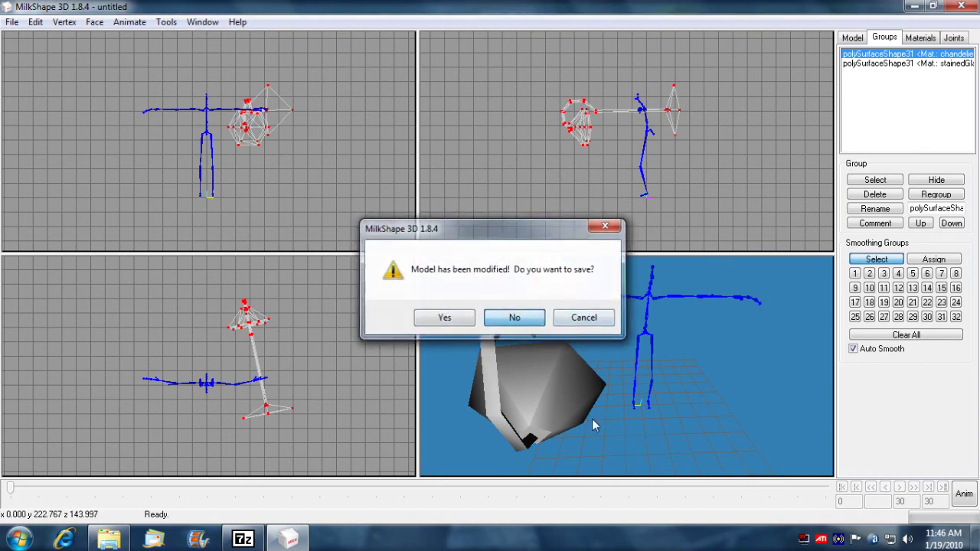
{"action": "left_click", "coordinate": [459, 322]}
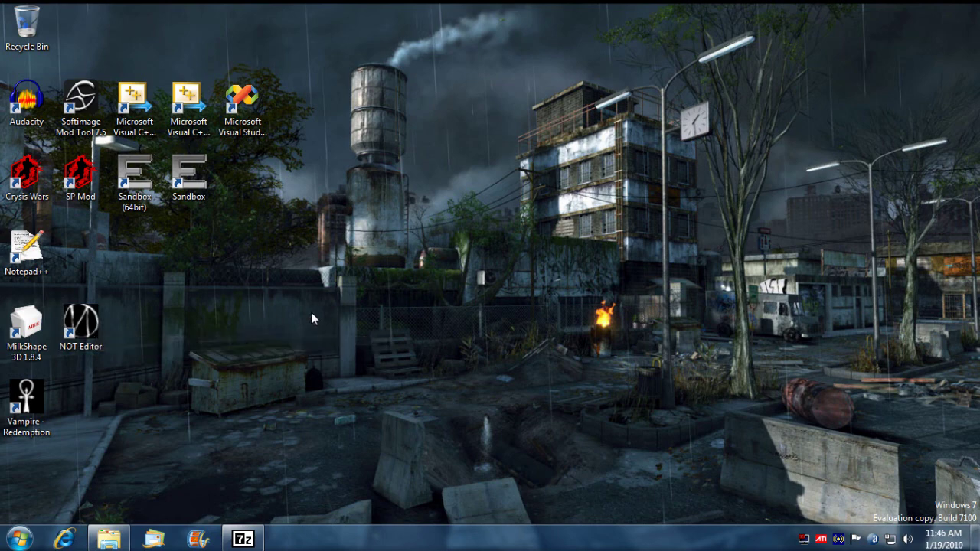
{"action": "left_click", "coordinate": [95, 337]}
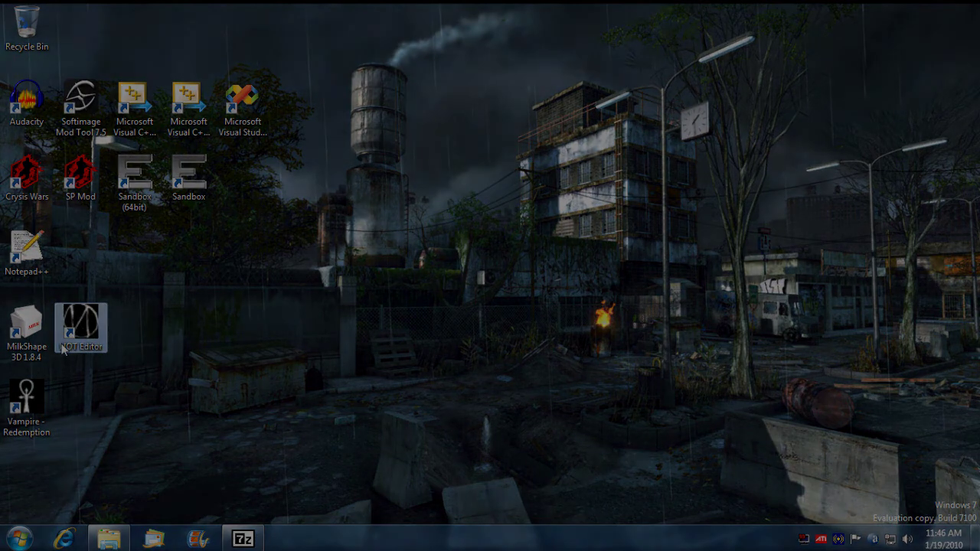